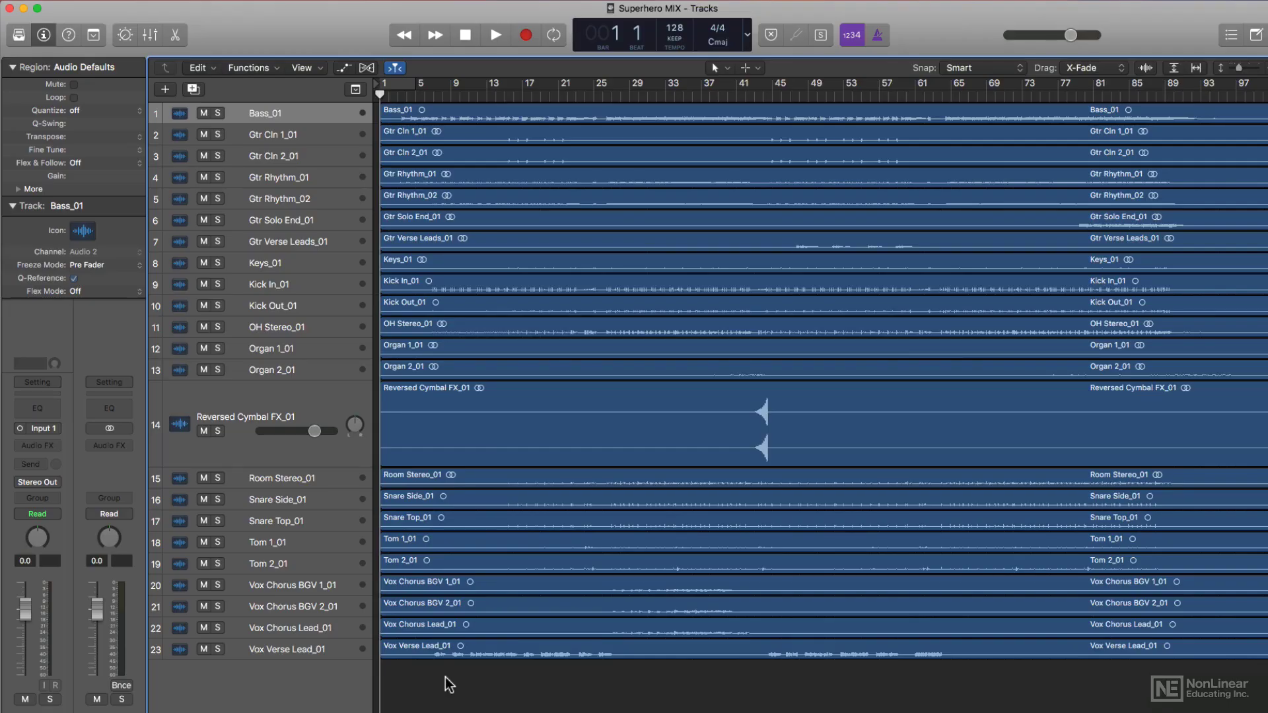
# Select the stem regions from Kick In_01 downward and zoom to fit the whole song.
pyautogui.moveTo(449, 684); pyautogui.dragTo(600, 93)
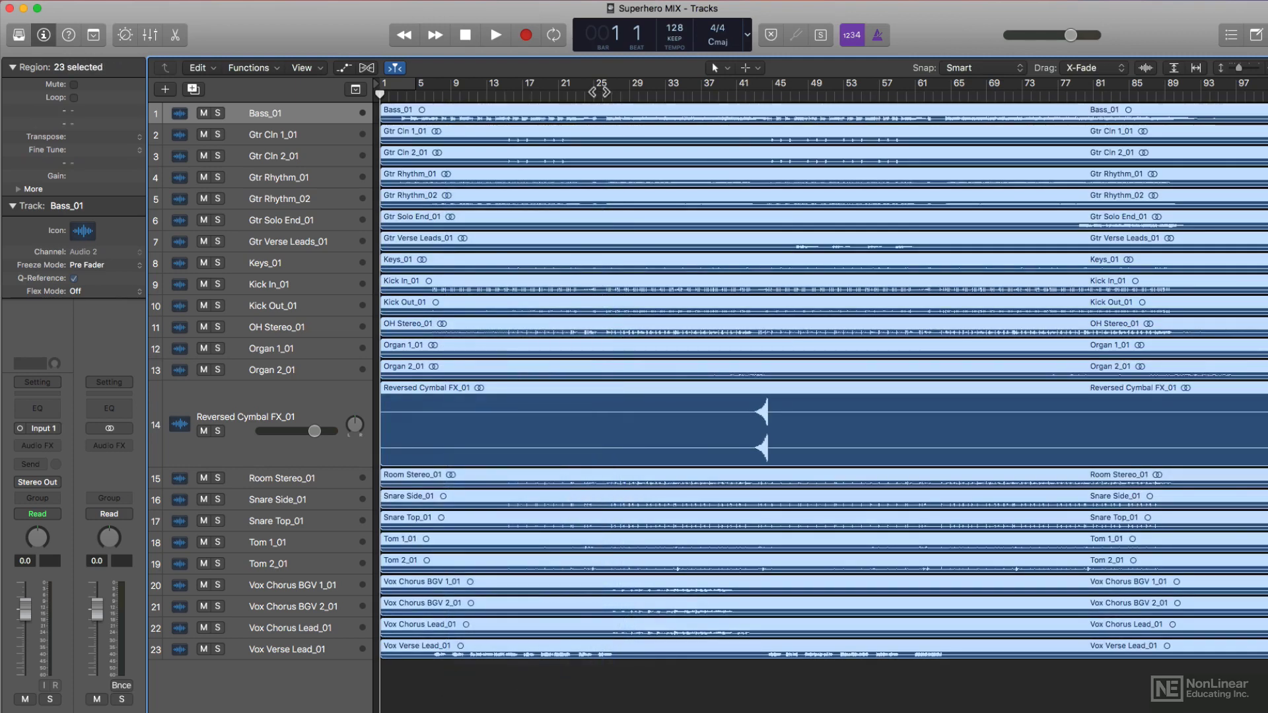
pyautogui.click(685, 670)
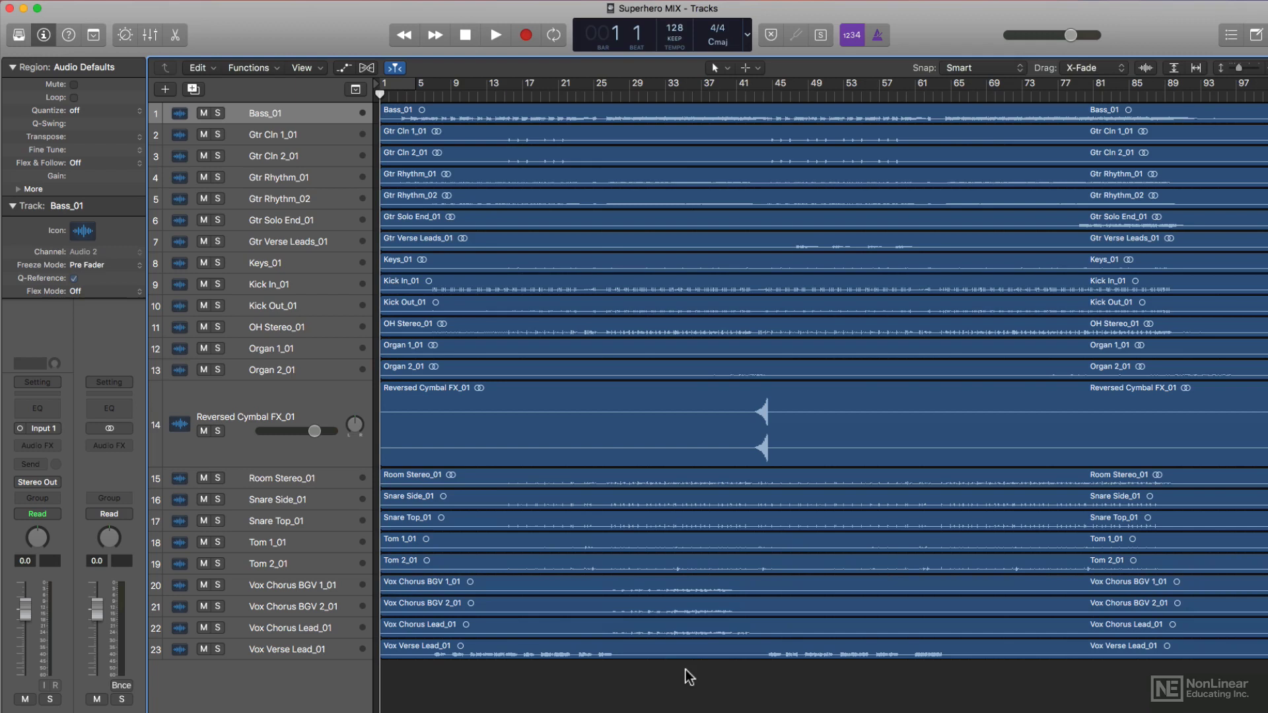
pyautogui.moveTo(499, 675); pyautogui.dragTo(428, 120)
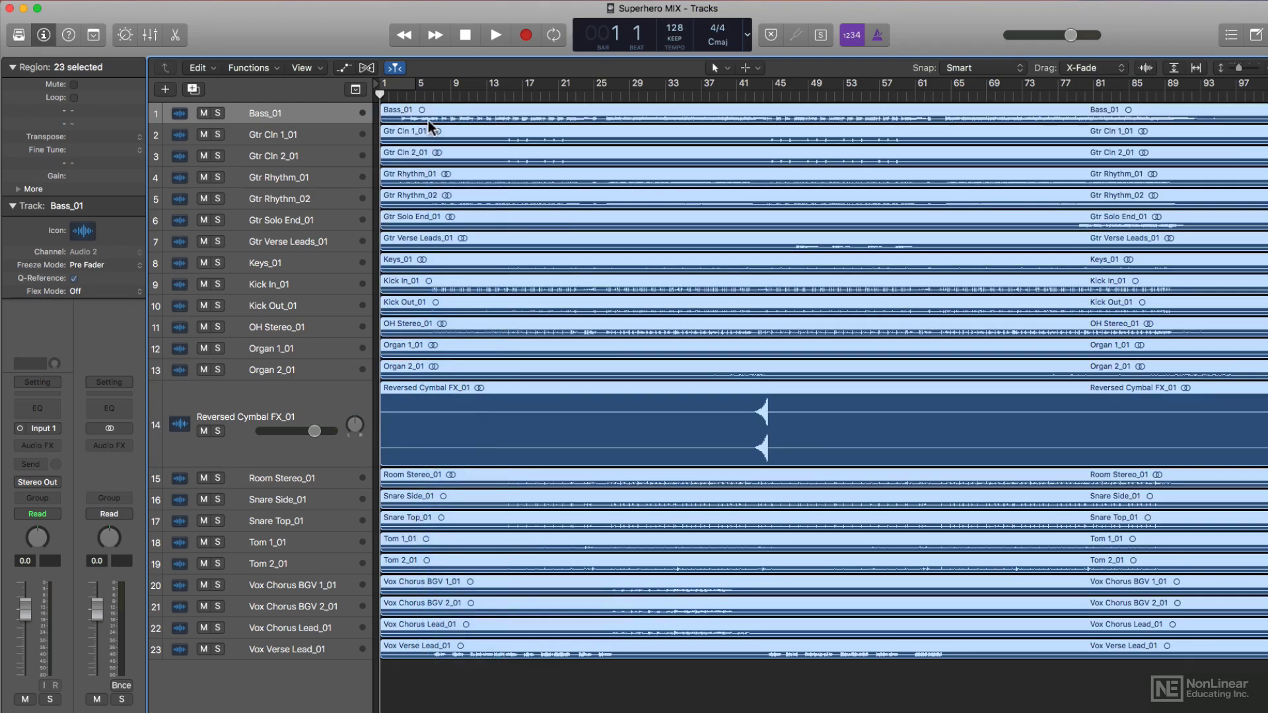
pyautogui.press('z')
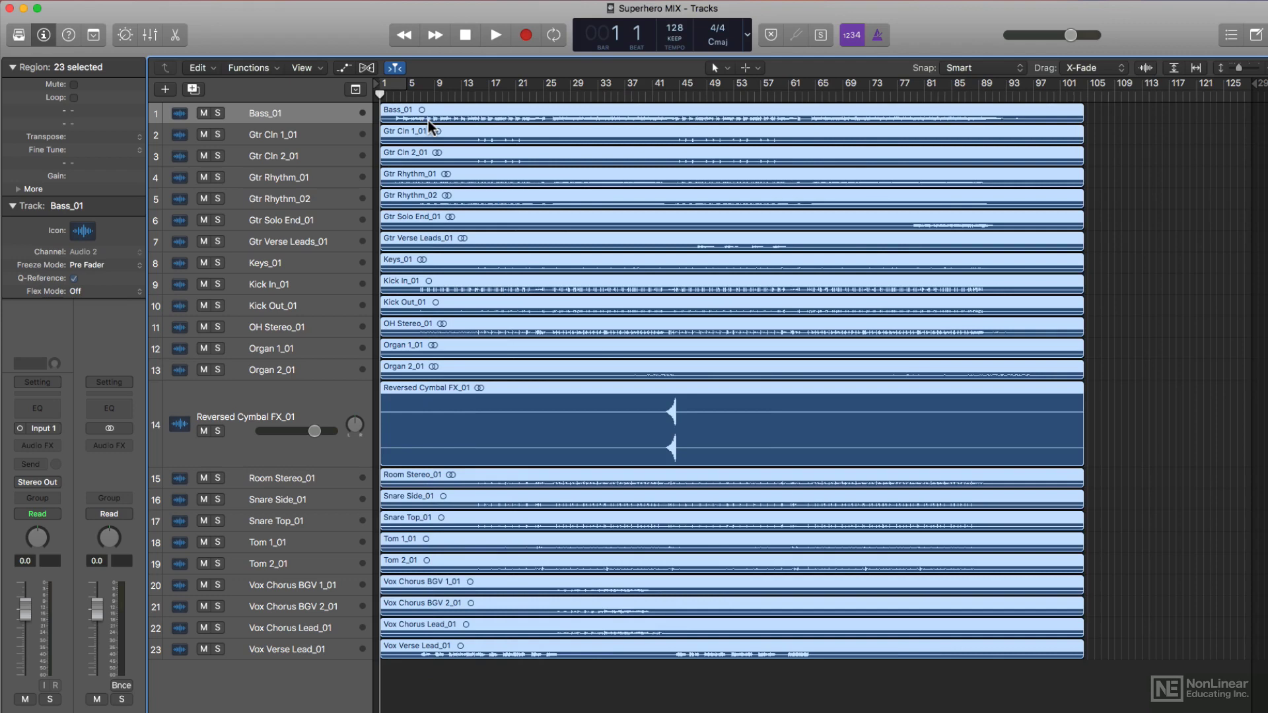
# Zoom in around bar 43, then return the playhead to bar 1 and zoom out to bars 1–65.
pyautogui.click(661, 94)
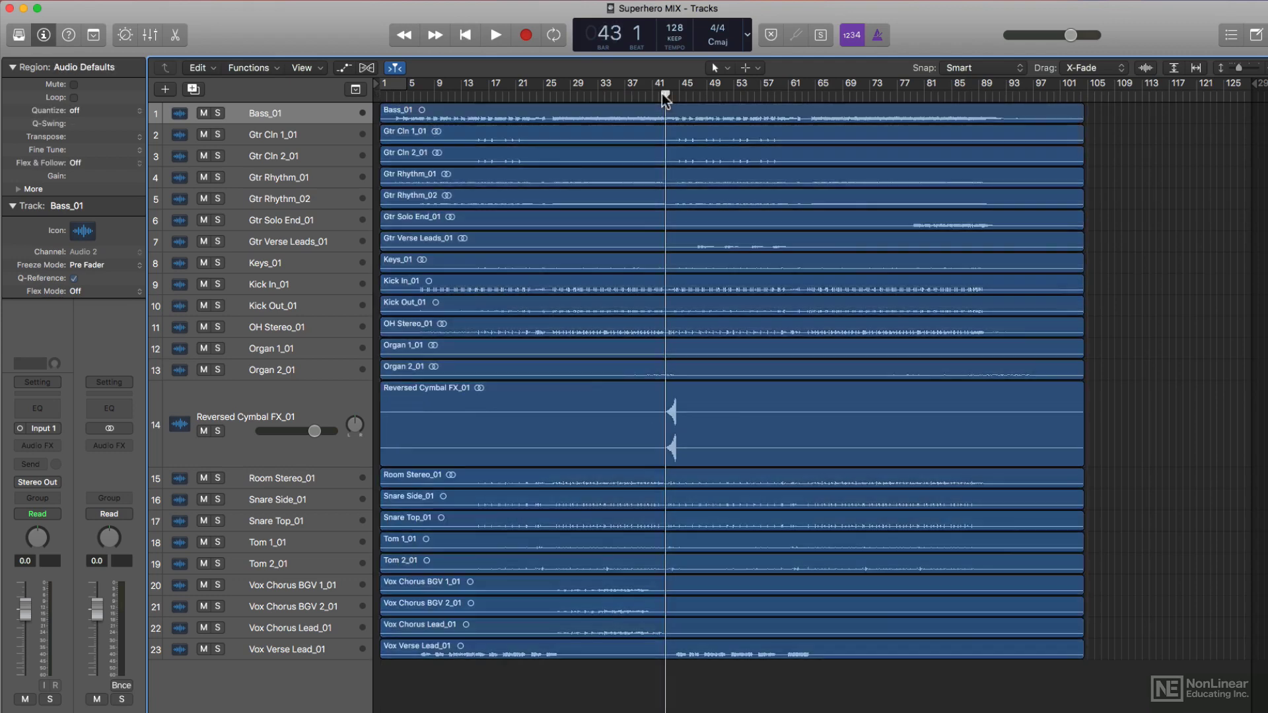
pyautogui.press('z')
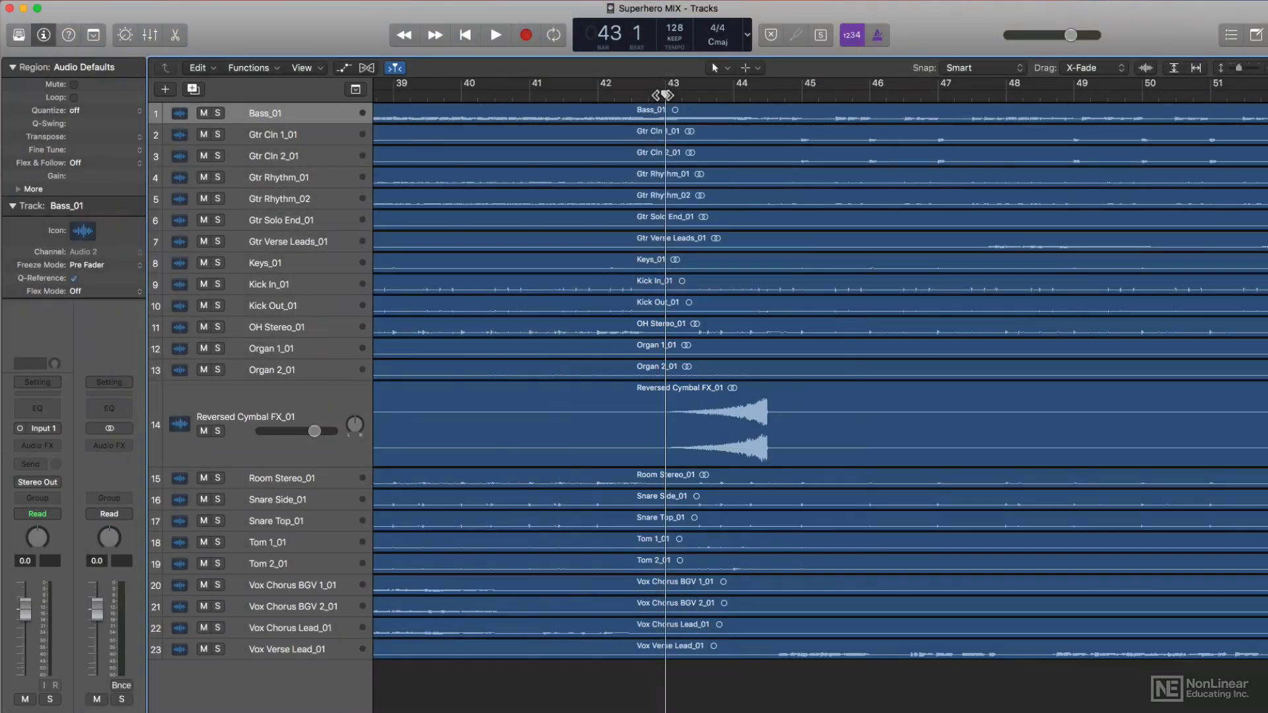
pyautogui.hscroll(-15, 819, 370)
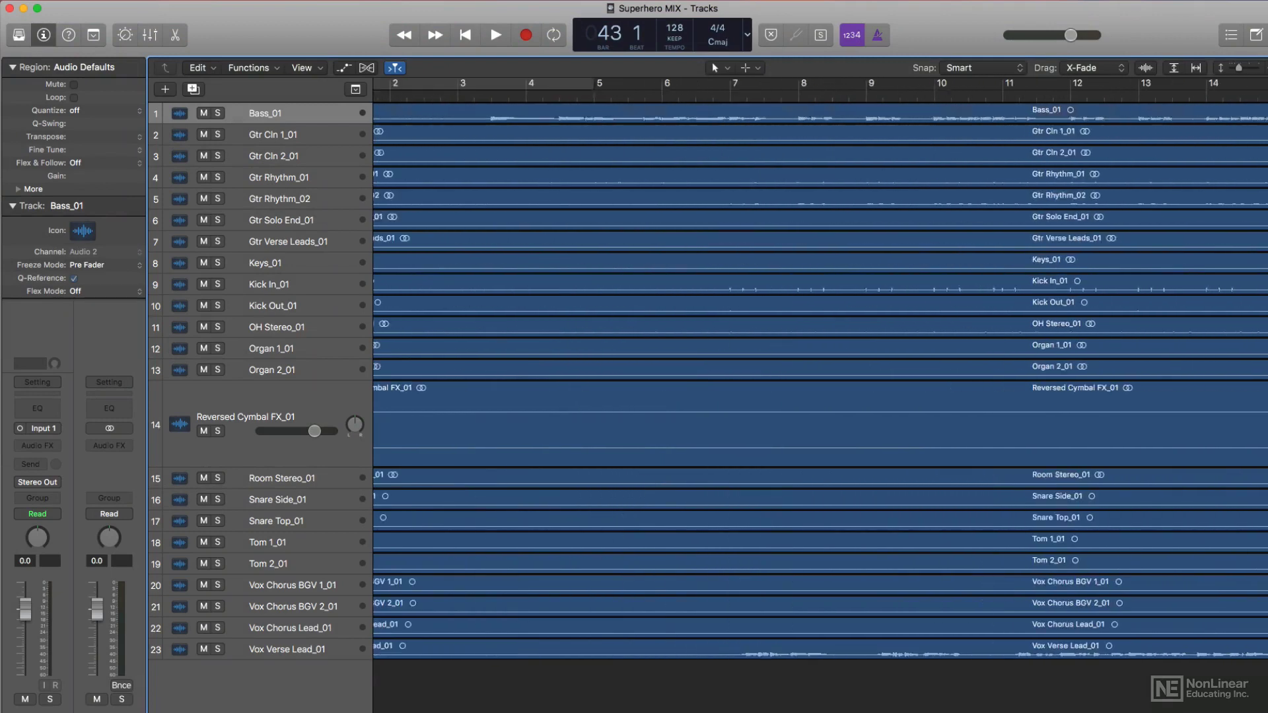
pyautogui.press('Return')
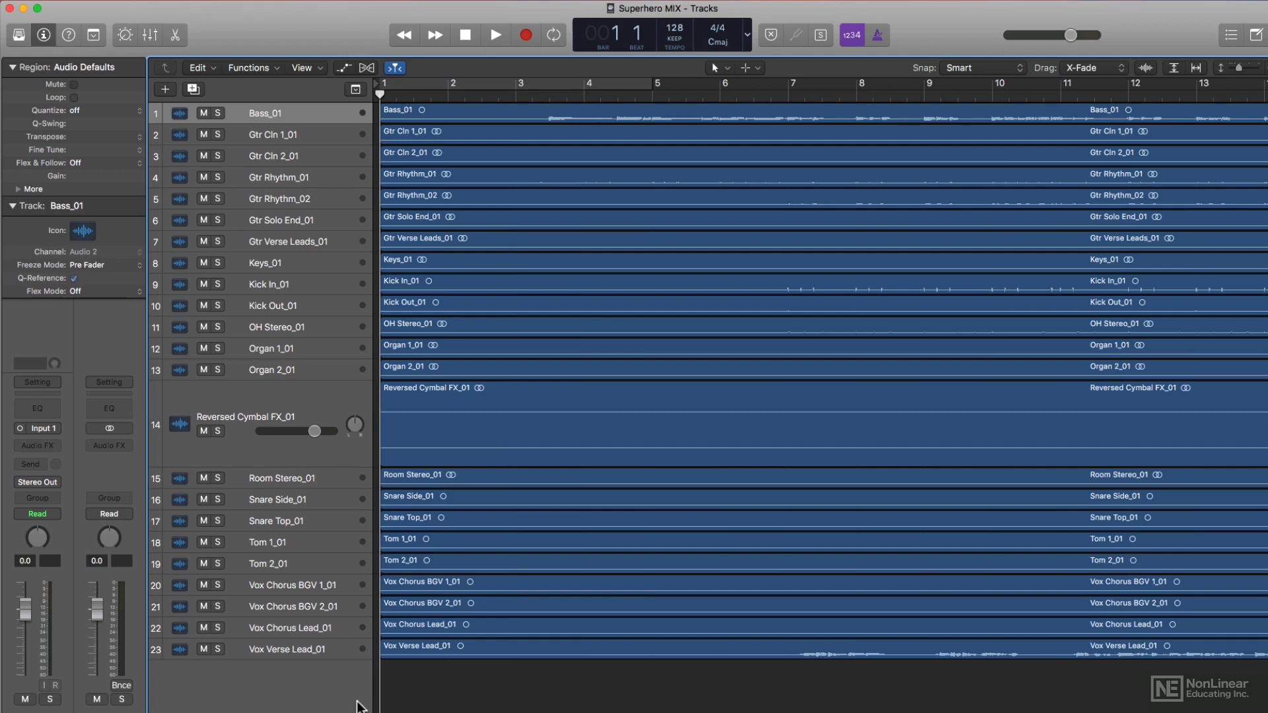
pyautogui.press('z')
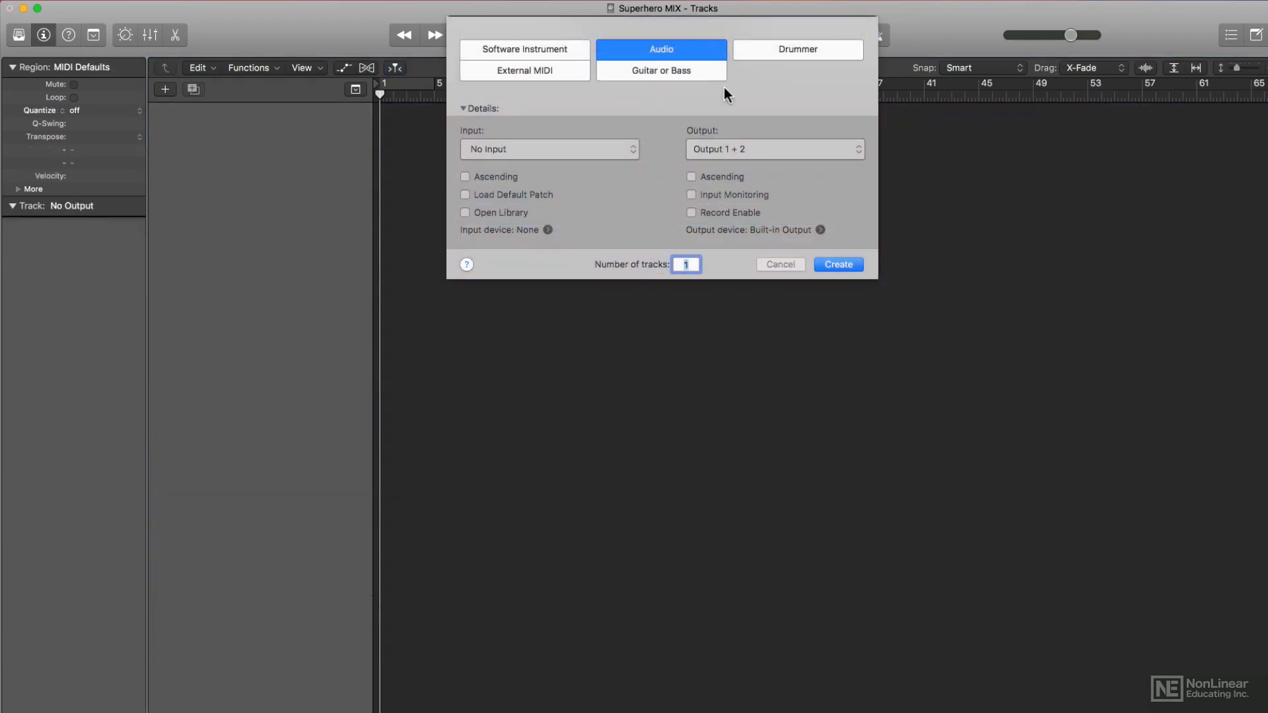
# Create the Audio 1 track, then check the Get Info details of Bass_01.wav in Finder.
pyautogui.click(829, 264)
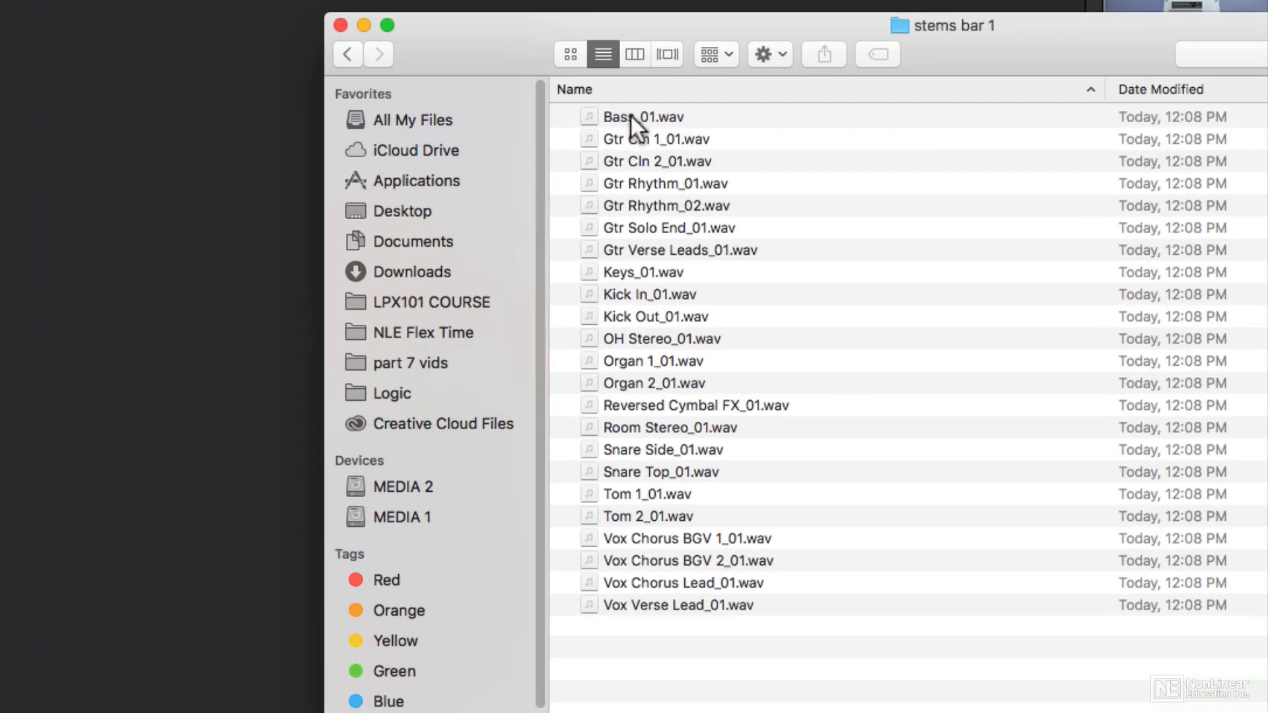
pyautogui.click(814, 185)
pyautogui.rightClick(630, 116)
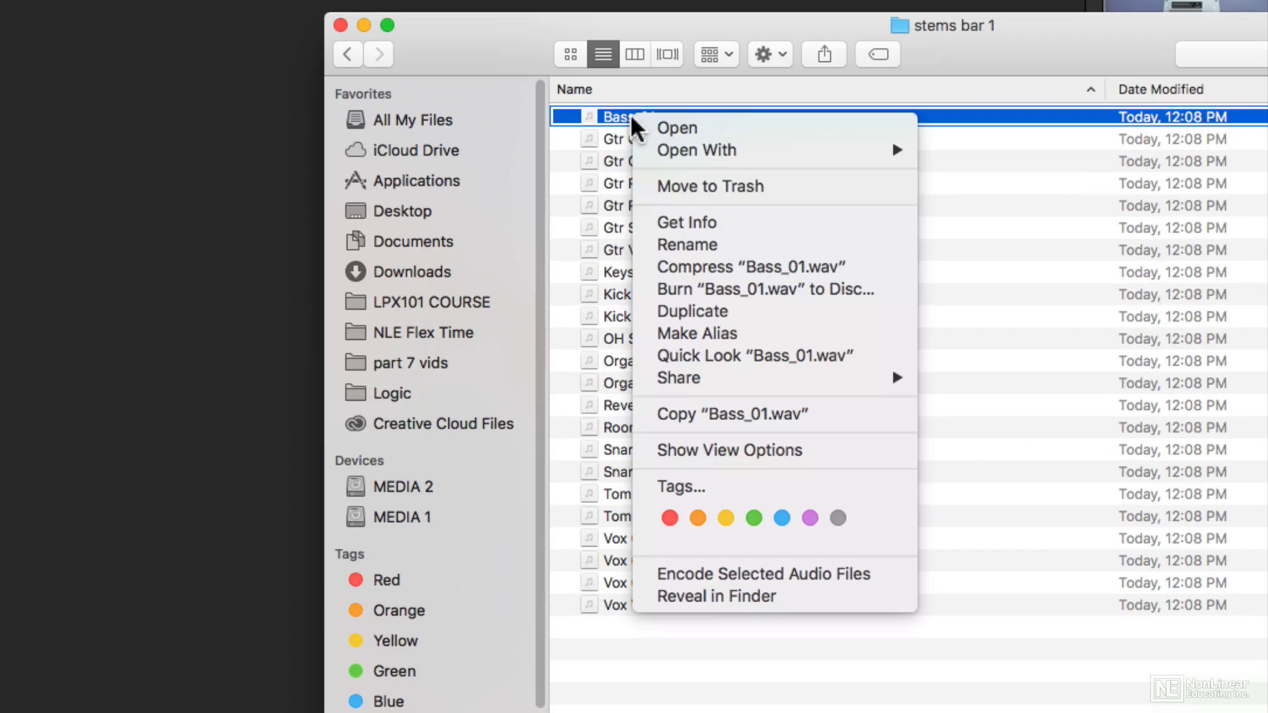
pyautogui.click(746, 223)
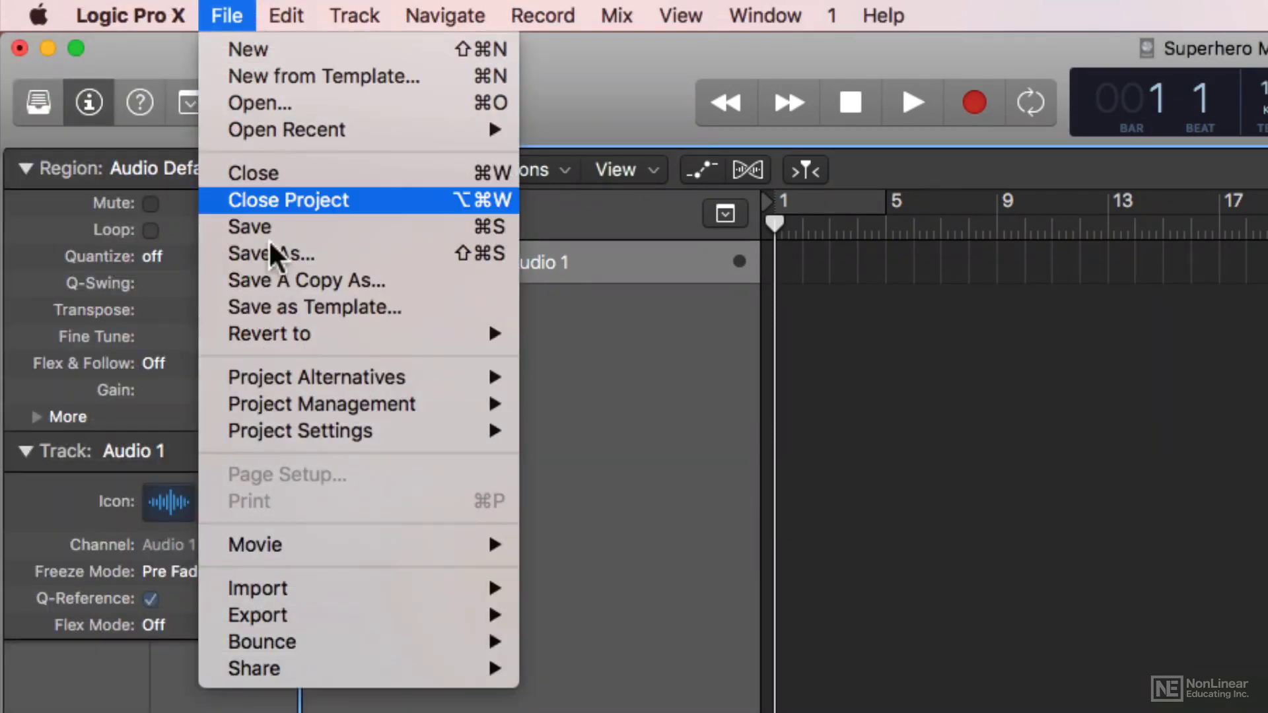
# Open File > Project Settings > Audio and expand the Sample Rate pop-up, currently 44.1 kHz.
pyautogui.moveTo(287, 441)
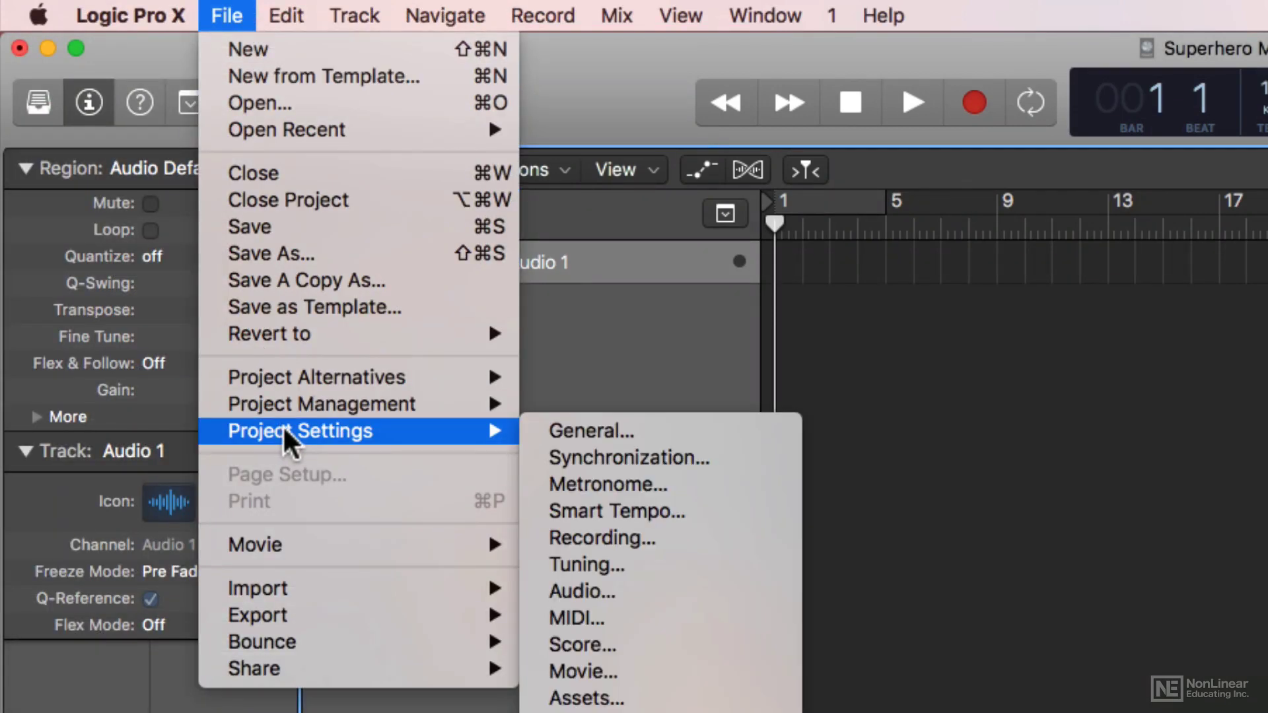
pyautogui.click(604, 592)
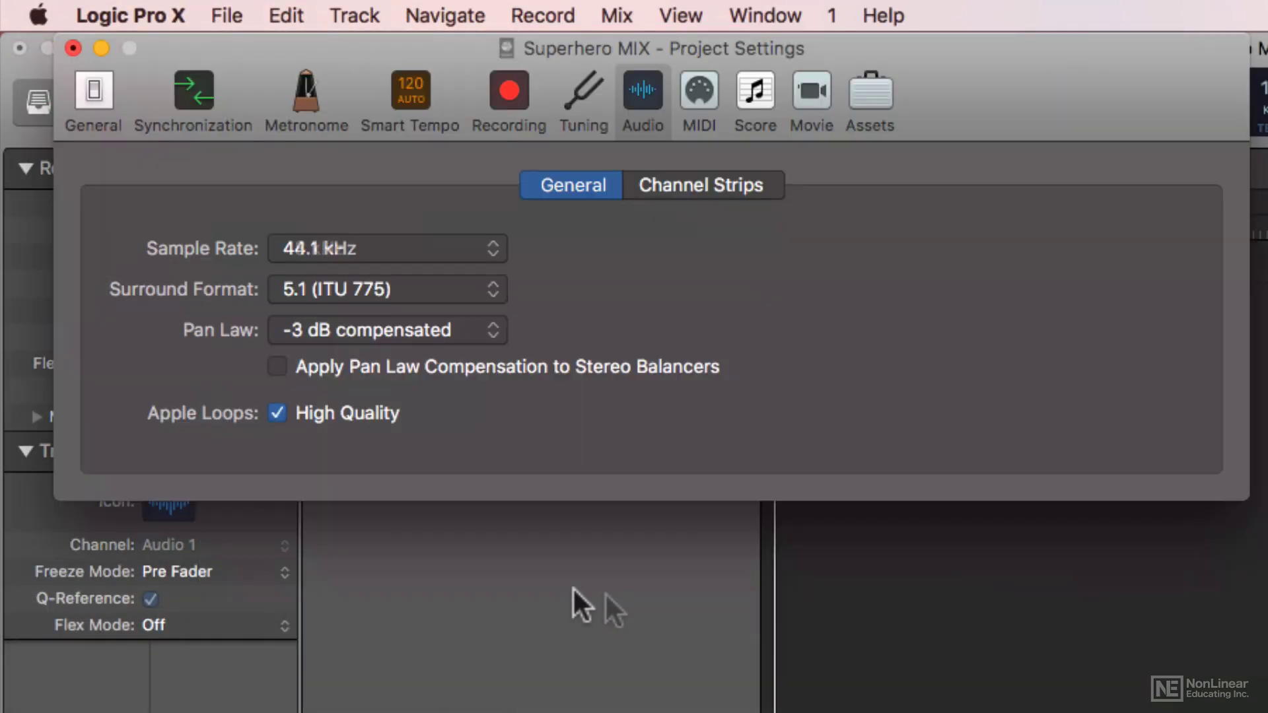
pyautogui.click(492, 250)
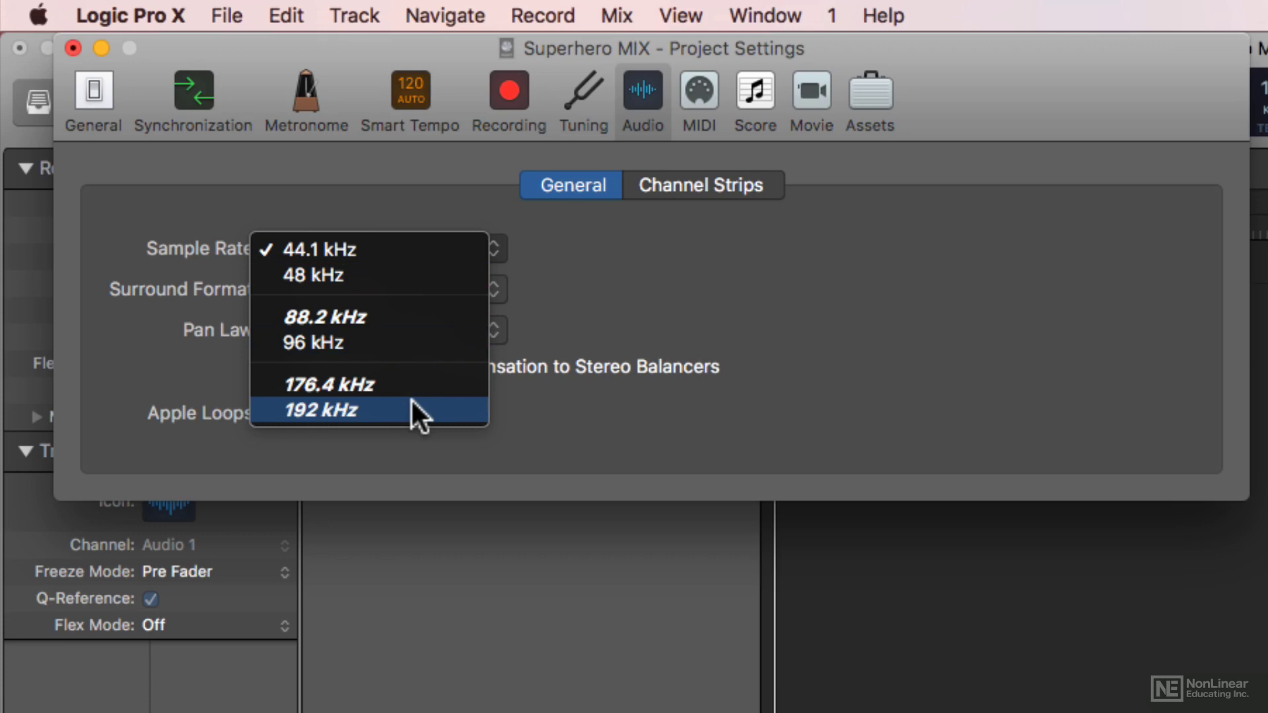
# Switch the sample rate to 48 kHz, then back to 44.1 kHz, and reopen the pop-up.
pyautogui.click(411, 274)
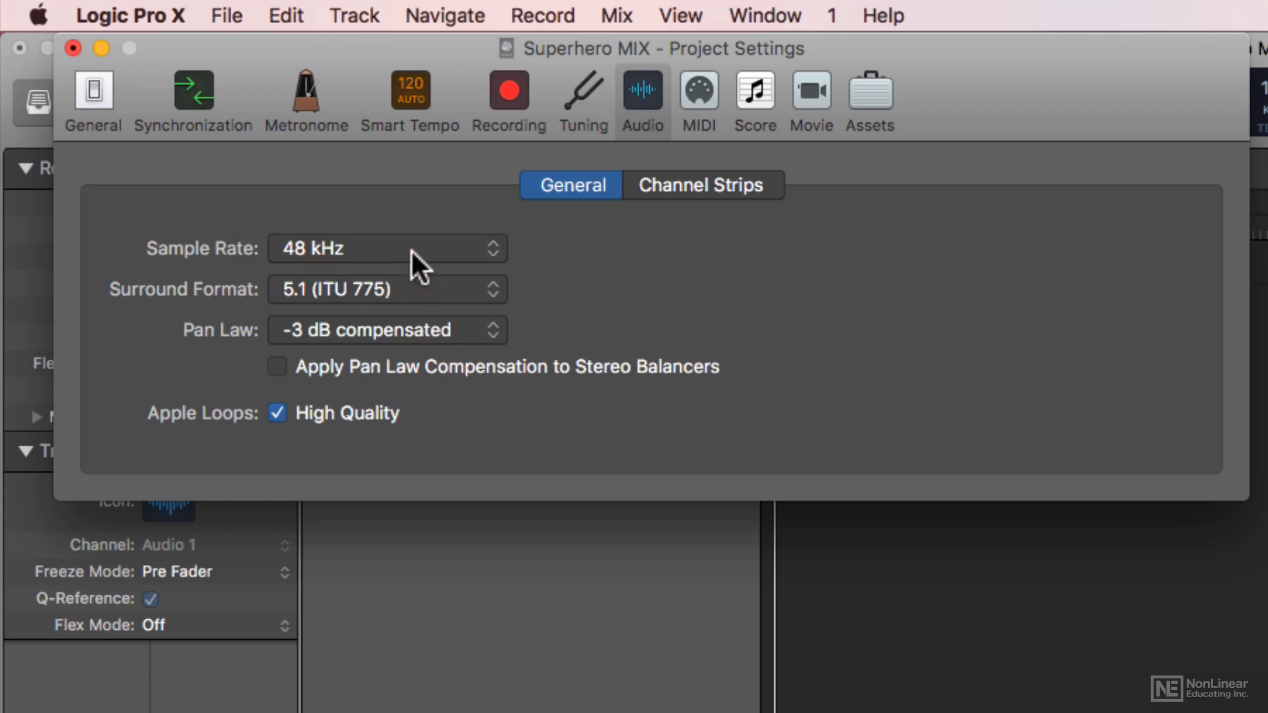
pyautogui.click(410, 248)
pyautogui.click(437, 224)
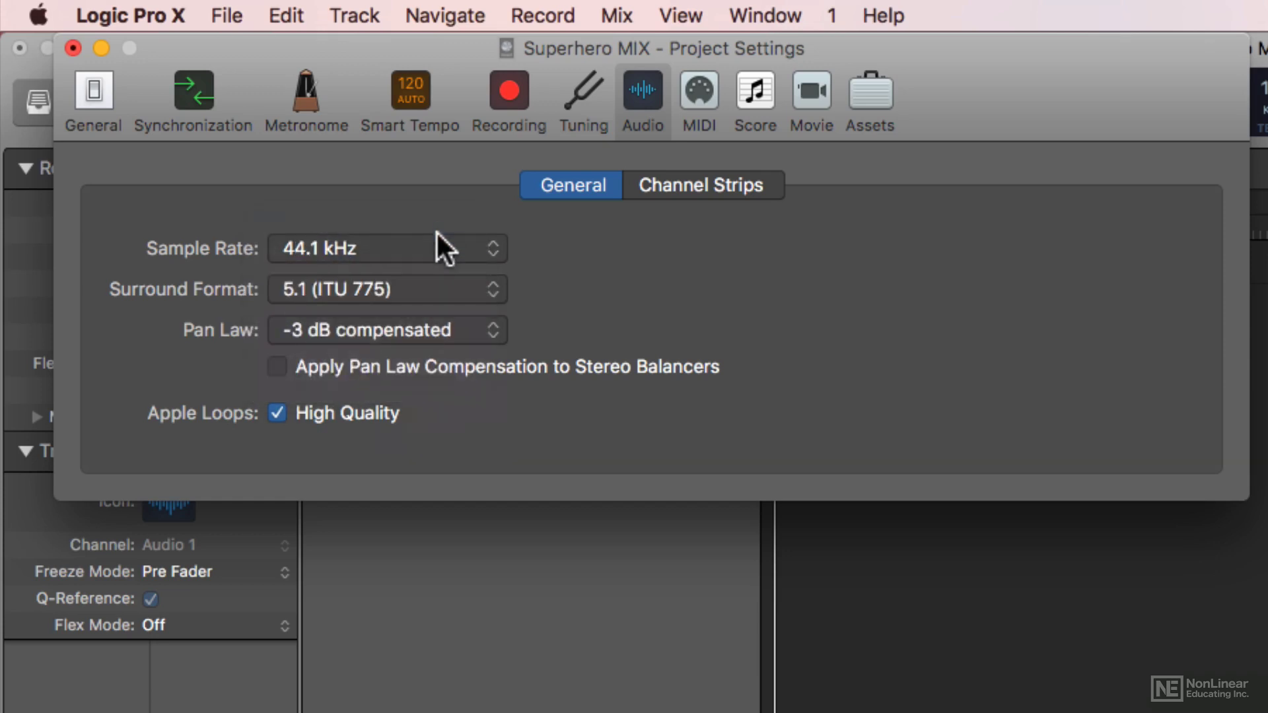
pyautogui.click(436, 249)
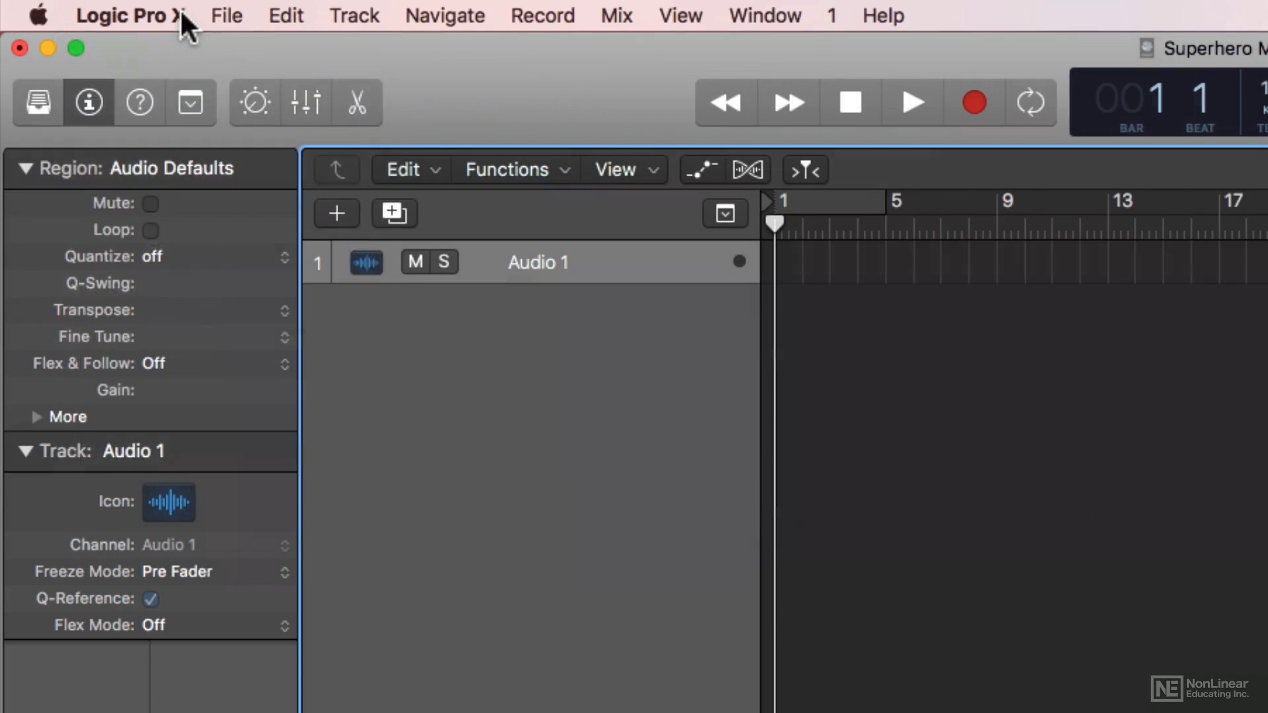
# Set the I/O Buffer Size in Audio > Devices preferences to 1024 samples and apply it.
pyautogui.click(177, 13)
pyautogui.moveTo(178, 92)
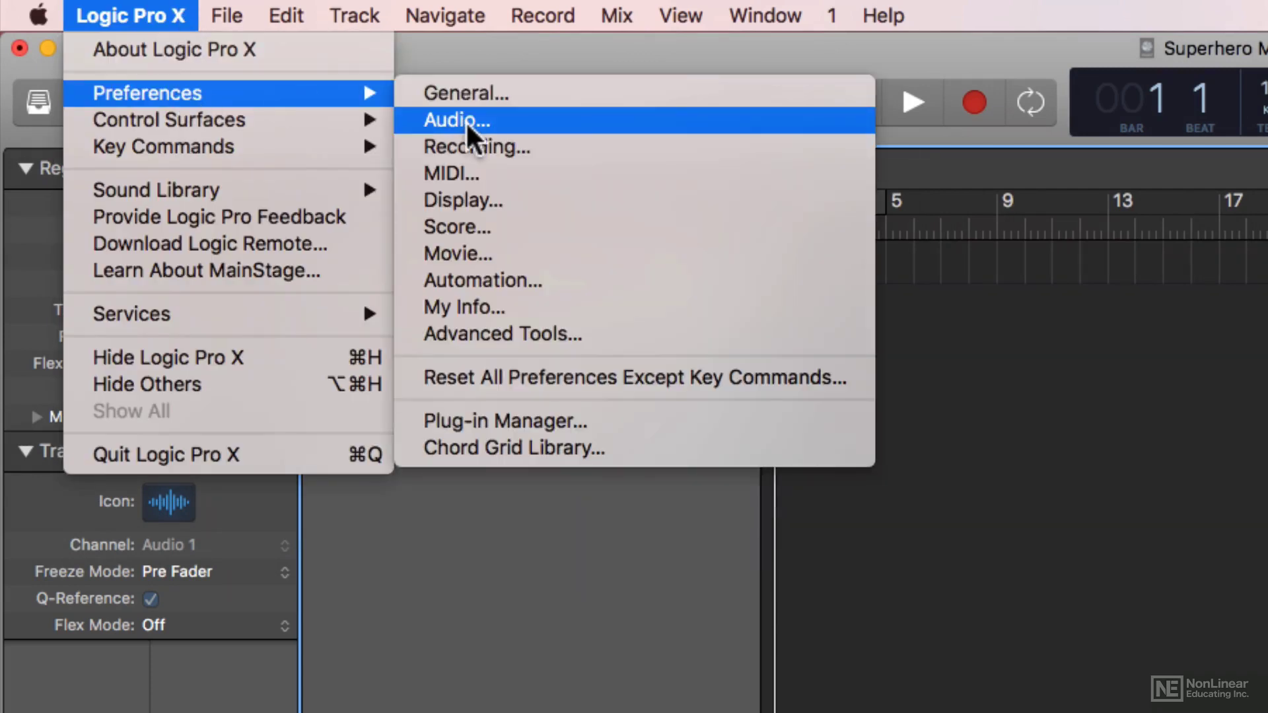
pyautogui.click(553, 120)
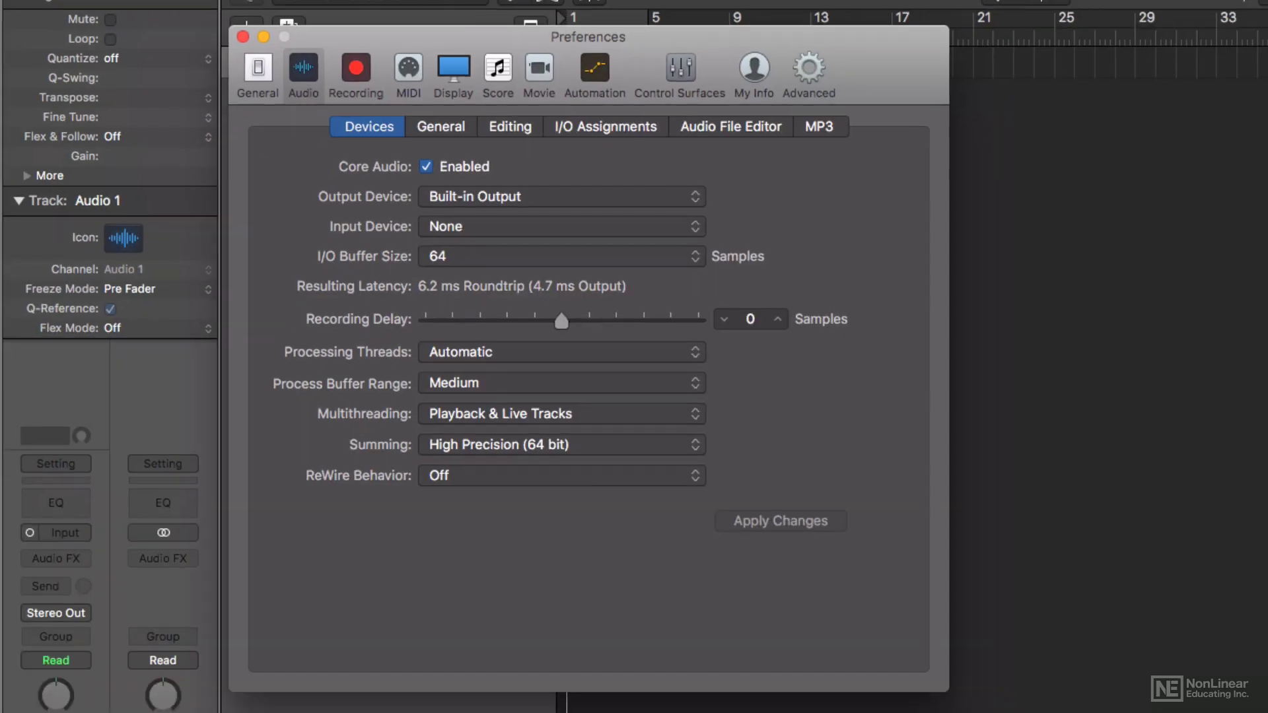
pyautogui.click(514, 257)
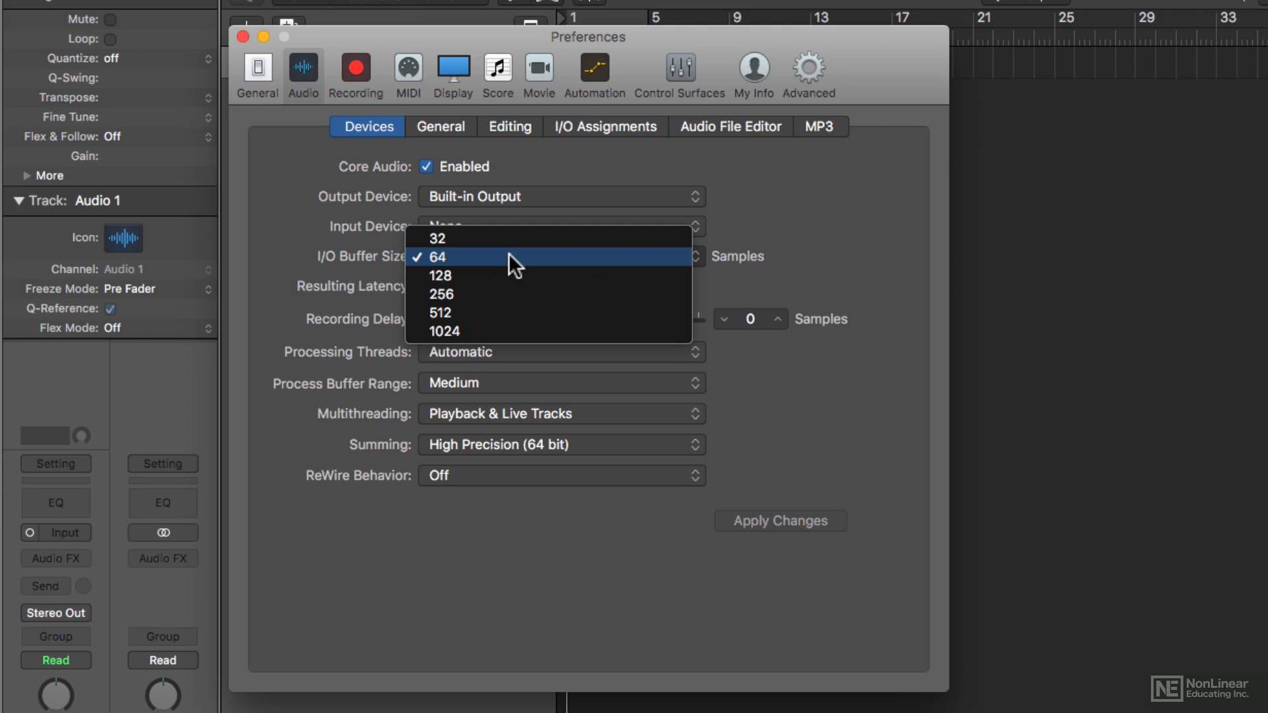
pyautogui.click(495, 323)
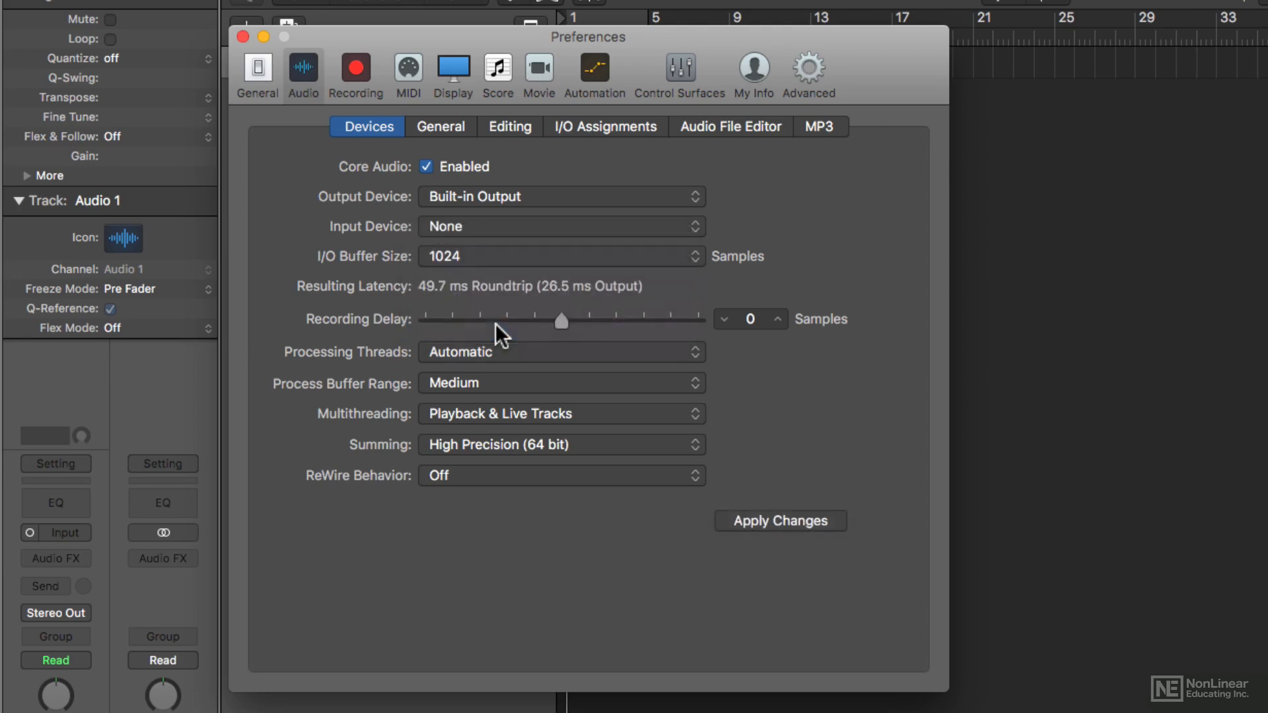
pyautogui.click(731, 522)
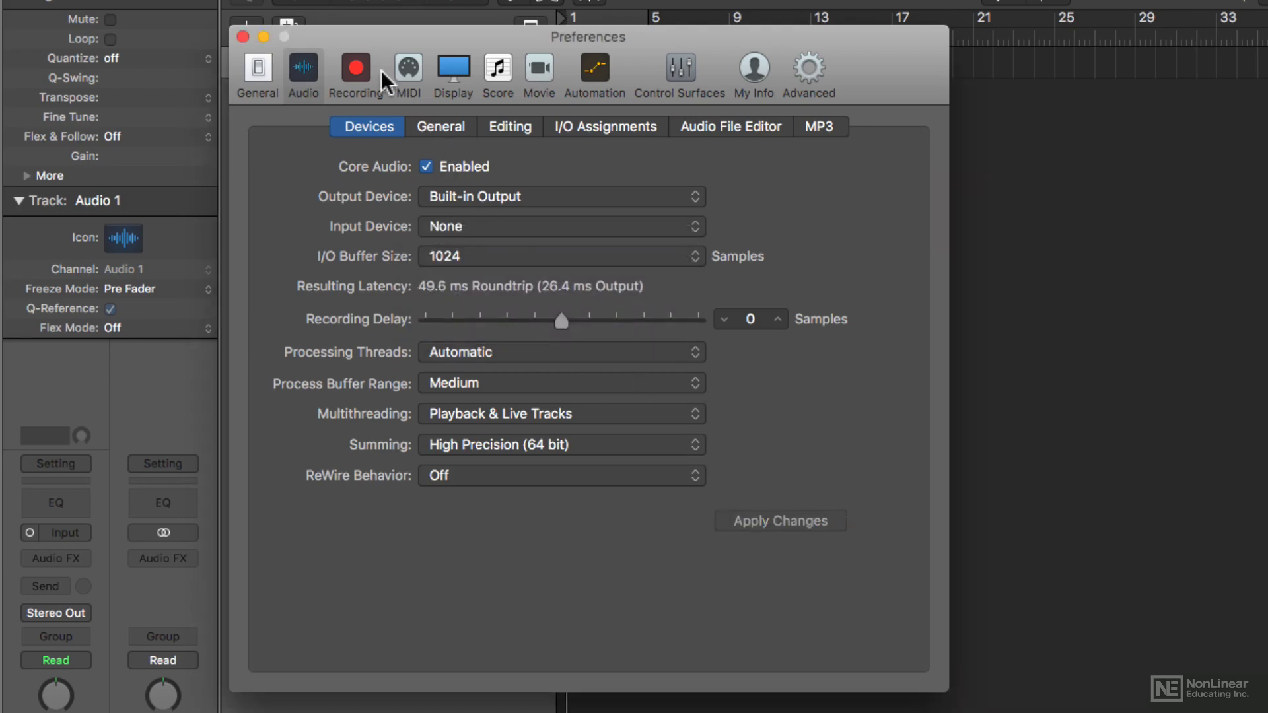
# In Recording preferences, toggle 24-Bit Recording off and back on, leaving it enabled.
pyautogui.click(359, 68)
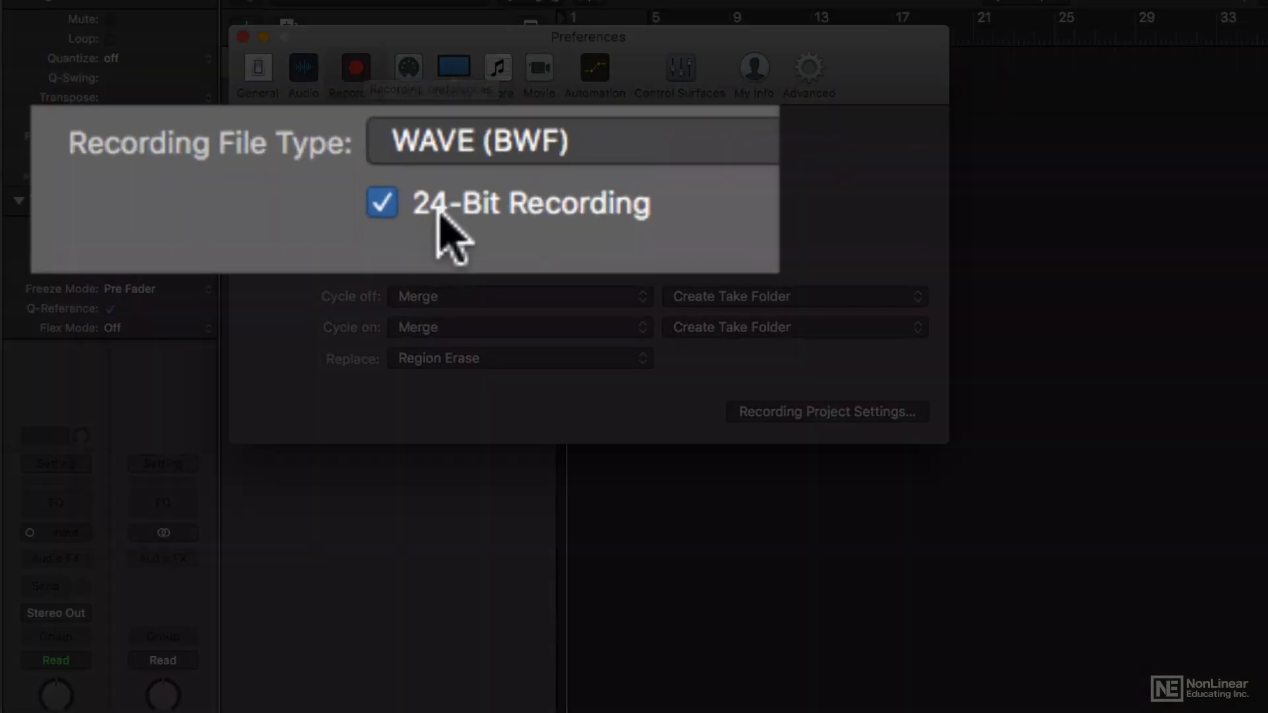
pyautogui.click(419, 201)
pyautogui.click(418, 202)
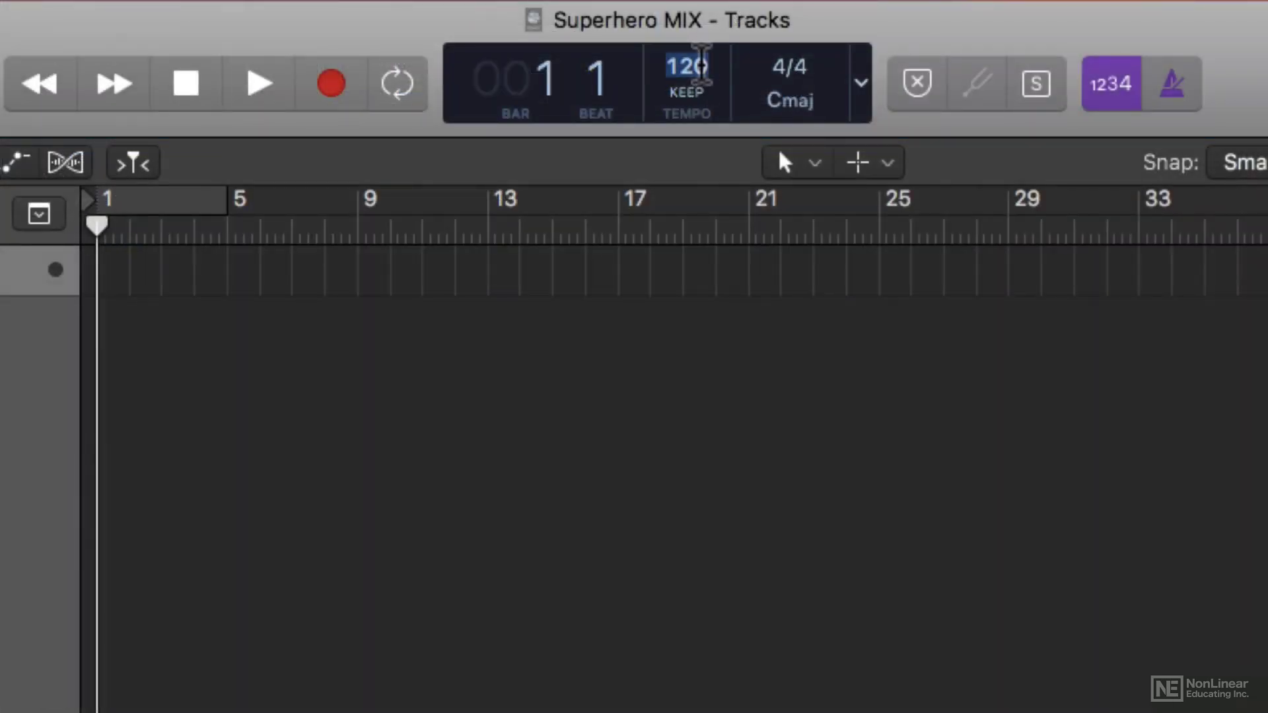
# Enter 128 as the project tempo in the LCD.
pyautogui.write('128')
pyautogui.press('Return')
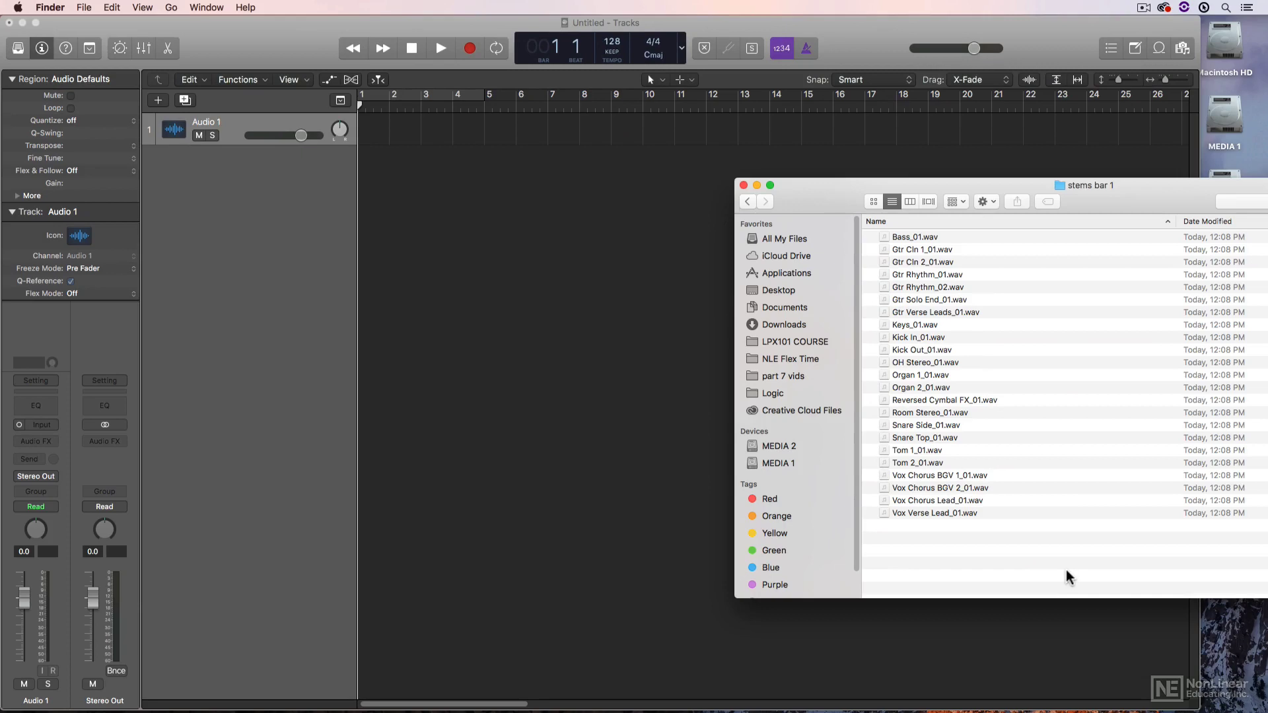
# Select all stem WAVs in the stems bar 1 folder and add them as new tracks.
pyautogui.press('super+a')
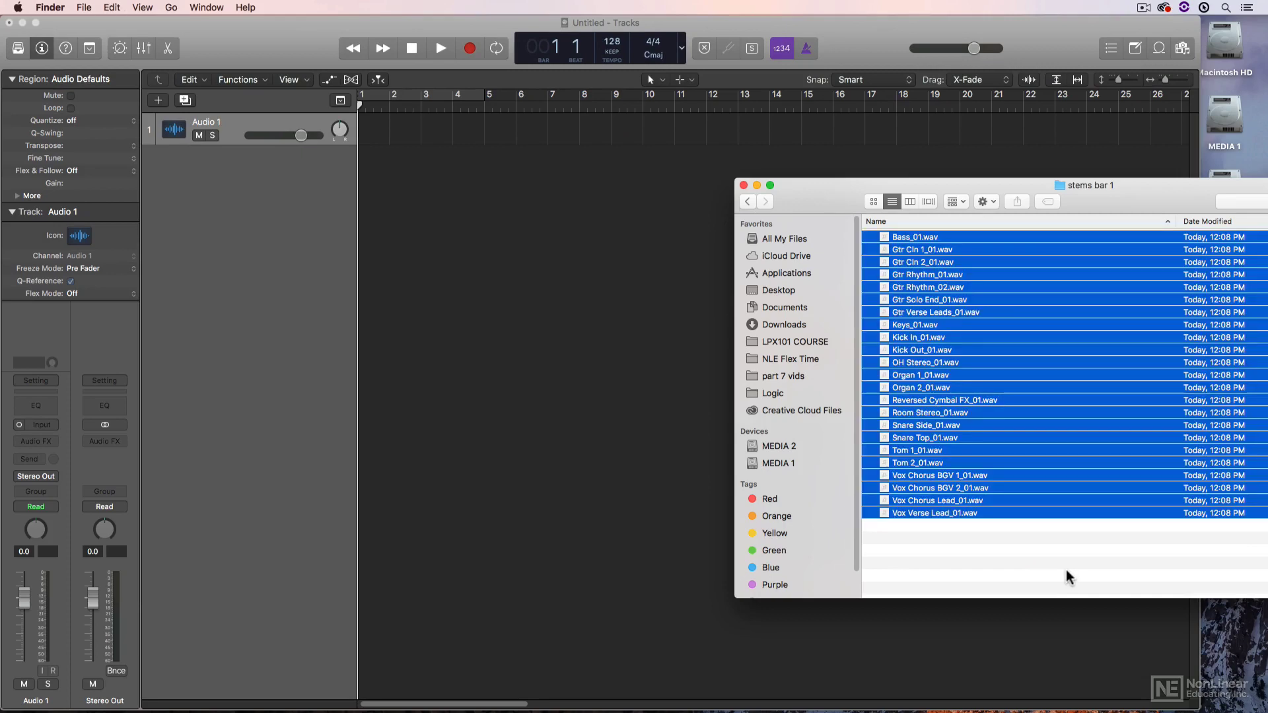
pyautogui.moveTo(933, 243); pyautogui.dragTo(359, 162)
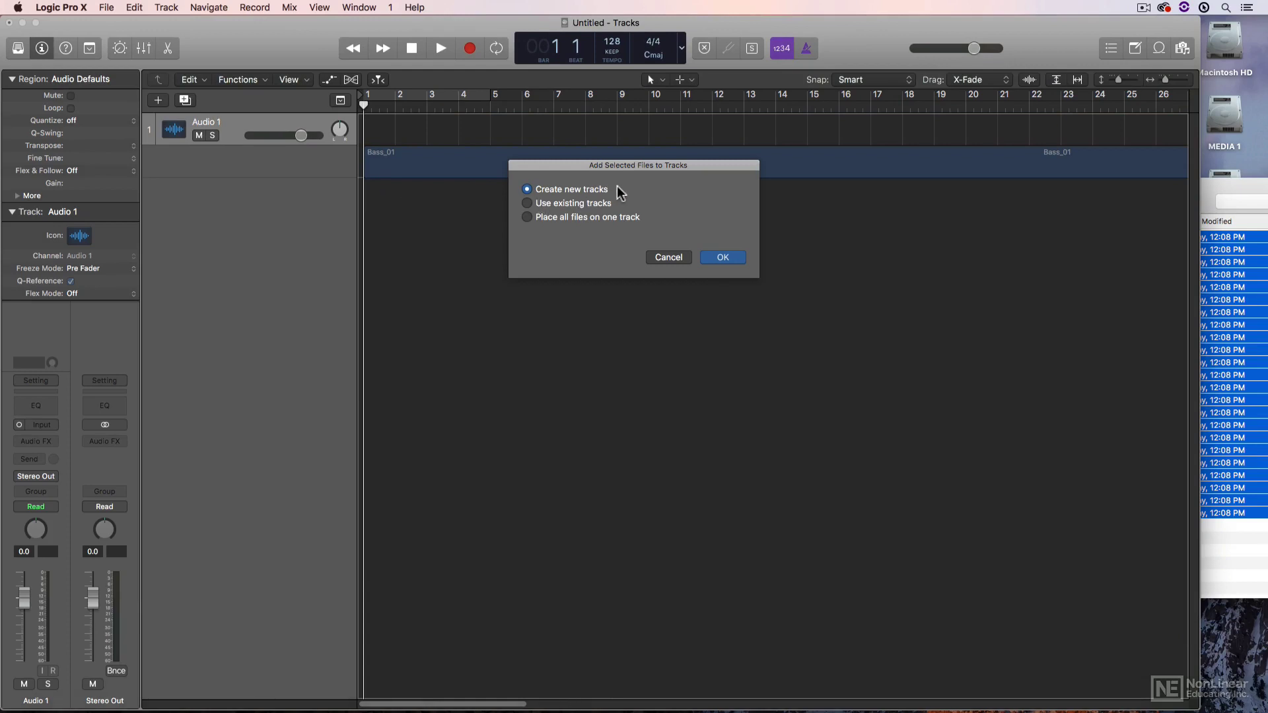
pyautogui.click(709, 256)
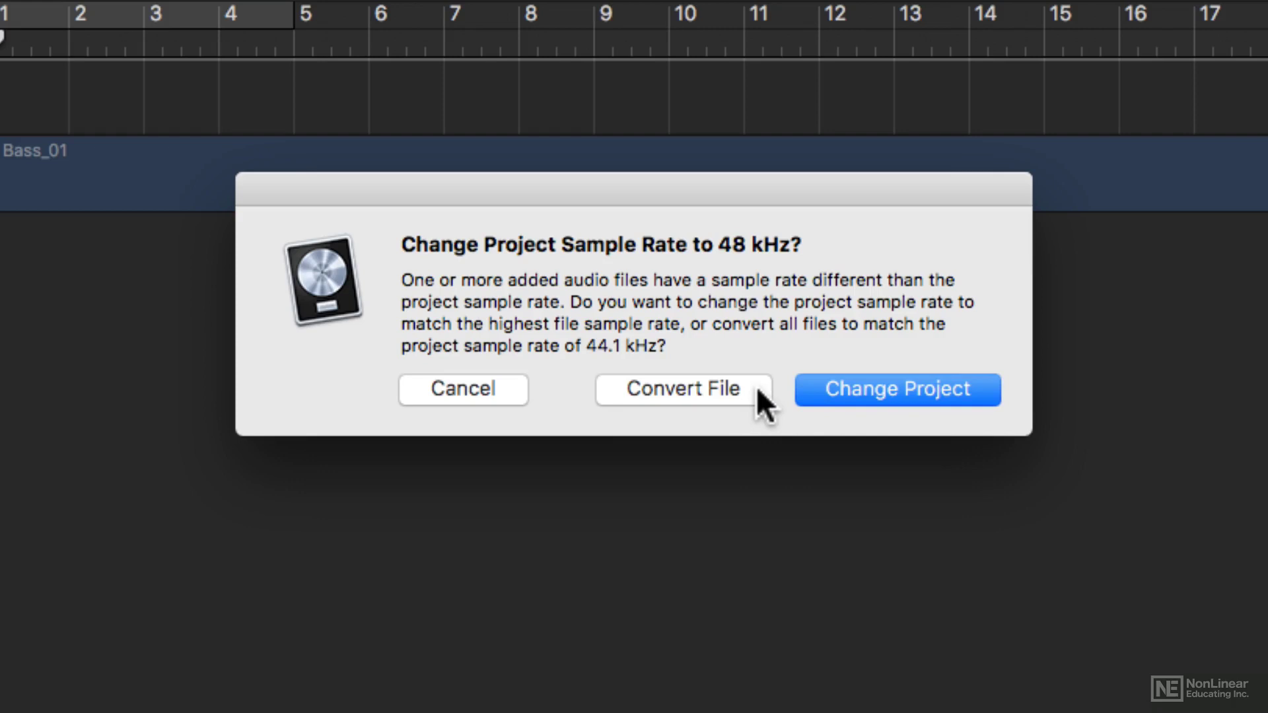
# Change the project to 48 kHz, zoom out, and play the stems, jumping to bars 15 and 41.
pyautogui.click(821, 391)
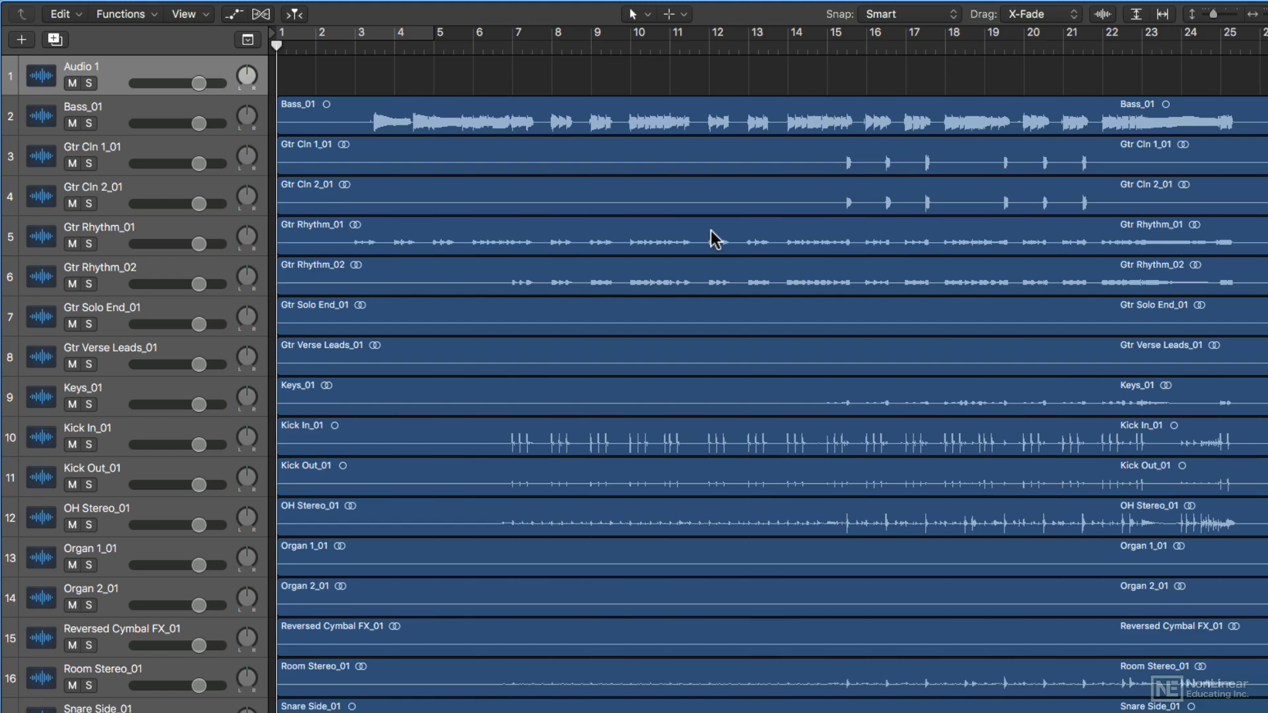
pyautogui.press('super+Left')
pyautogui.press('space')
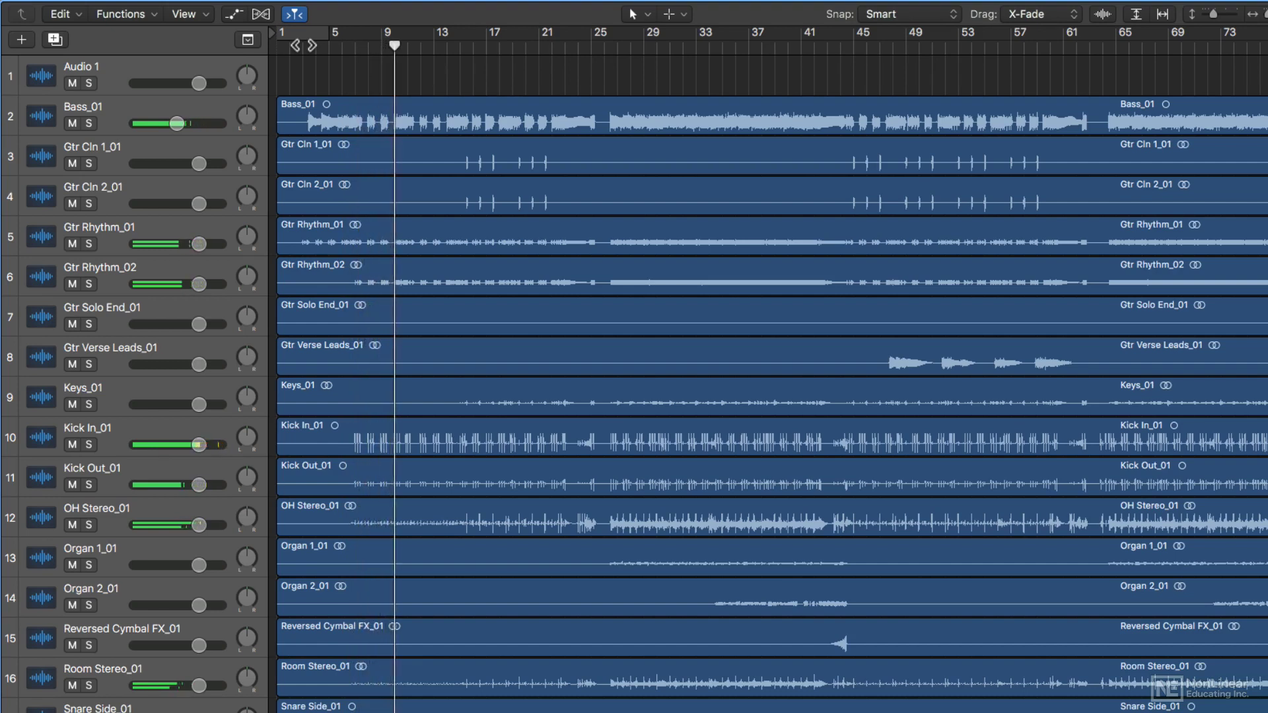
pyautogui.click(461, 47)
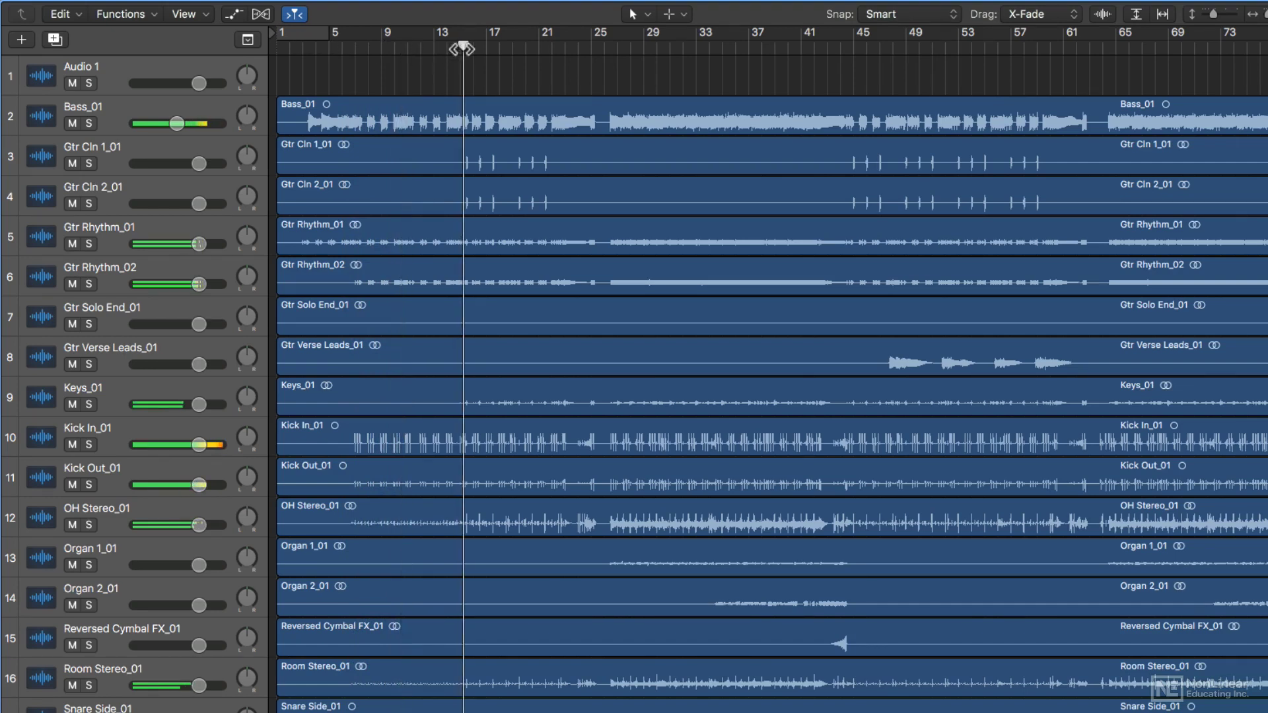
pyautogui.click(816, 47)
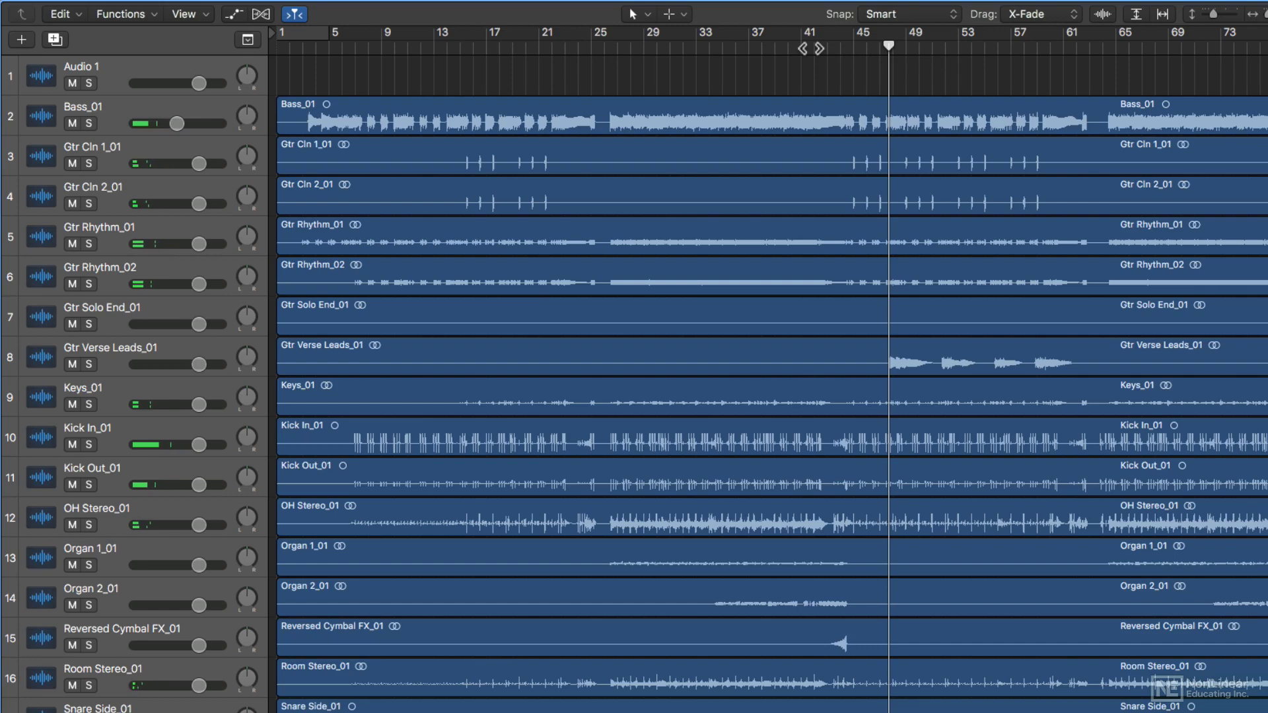
# Save the project as 'Superhero MIX' organized as a Folder, with audio files and EXS instruments copied.
pyautogui.press('super+s')
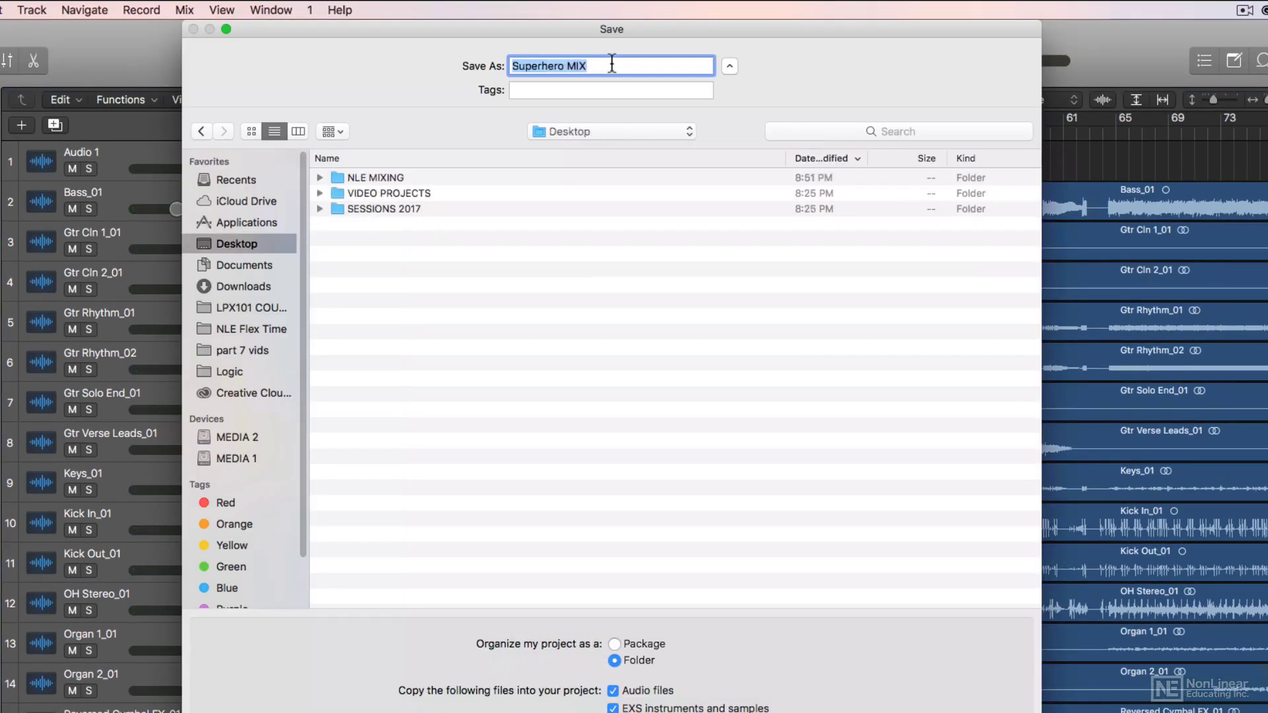
pyautogui.write('Superhero M')
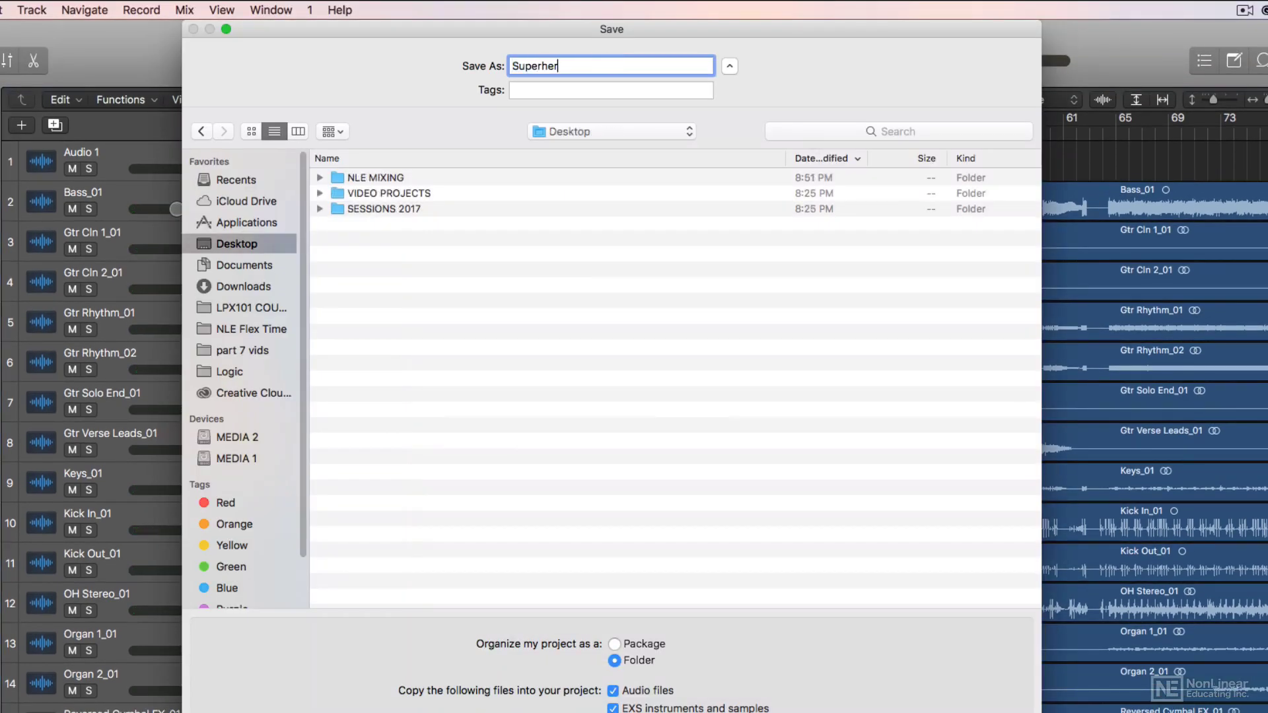
pyautogui.write('IX')
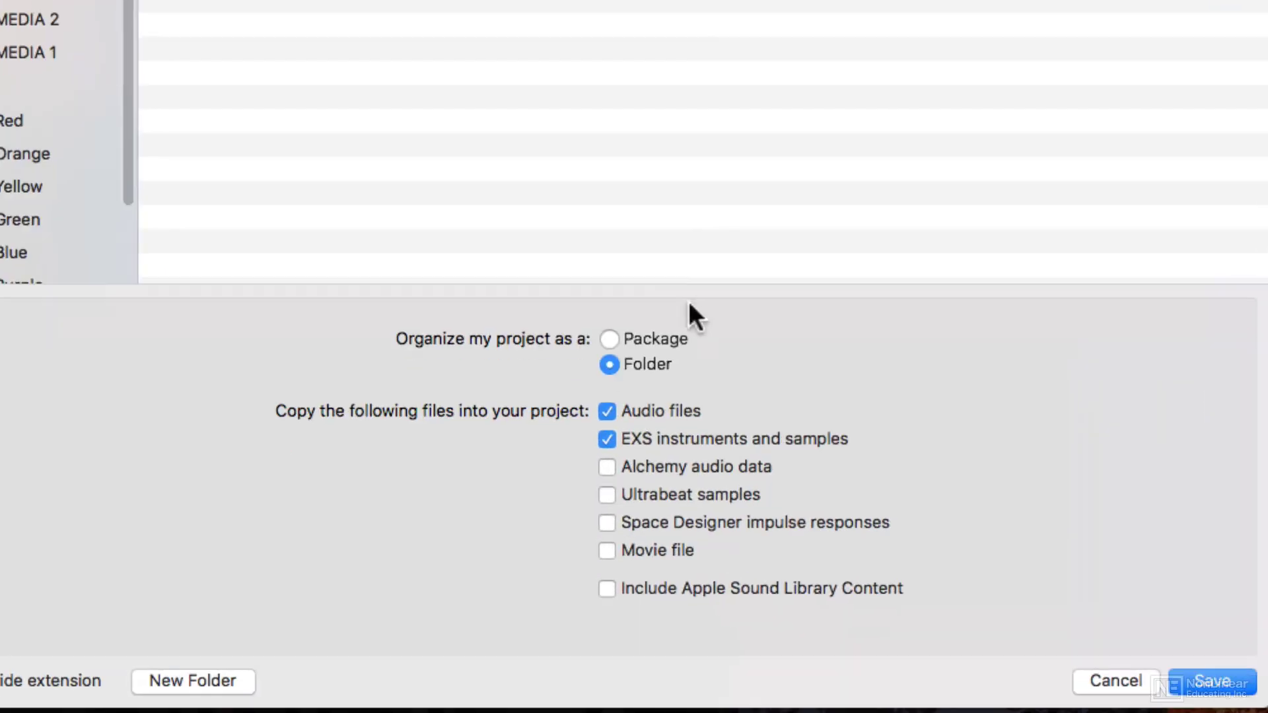
pyautogui.click(668, 339)
pyautogui.click(660, 364)
pyautogui.click(675, 338)
pyautogui.click(661, 367)
pyautogui.click(680, 406)
pyautogui.click(680, 406)
pyautogui.click(676, 433)
pyautogui.click(676, 433)
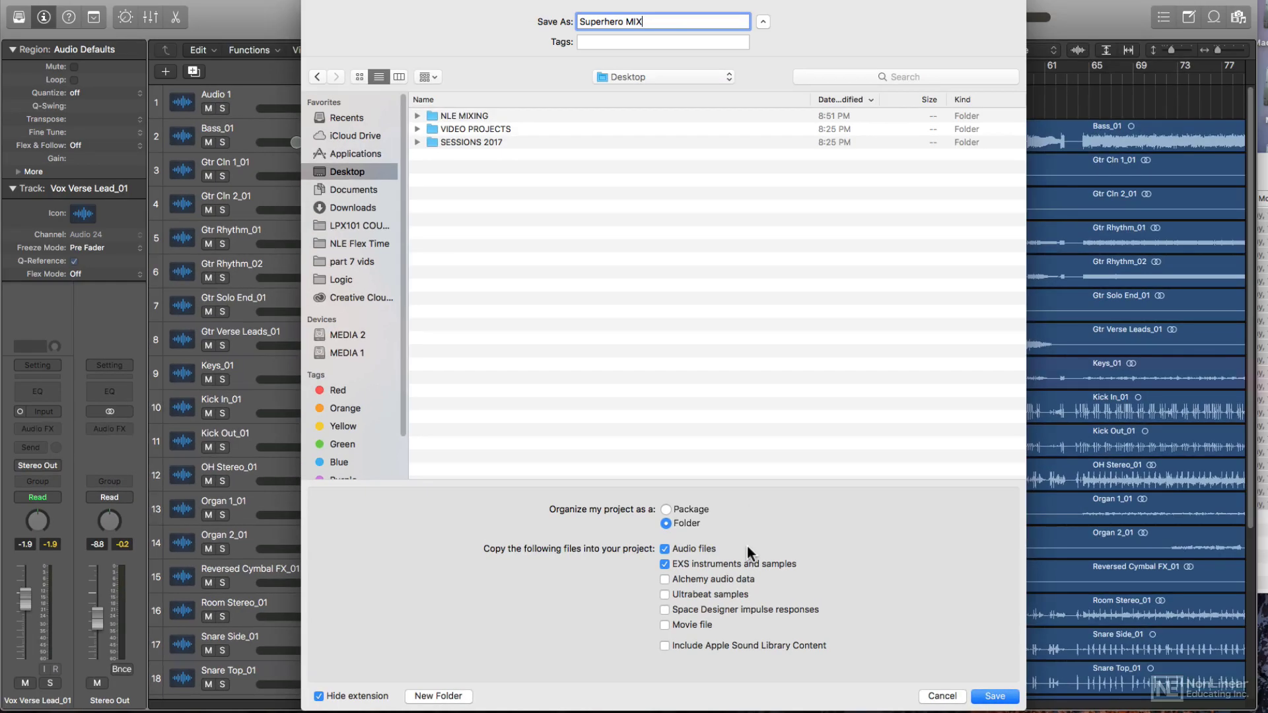
pyautogui.click(984, 696)
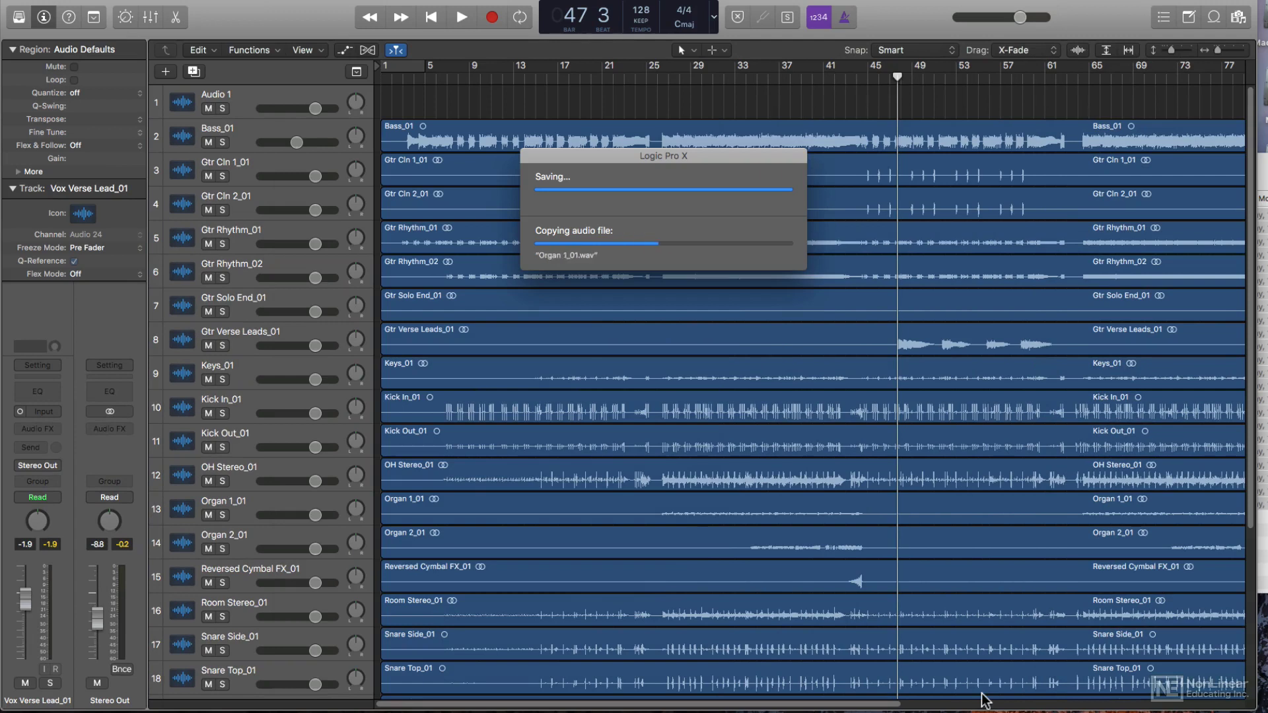